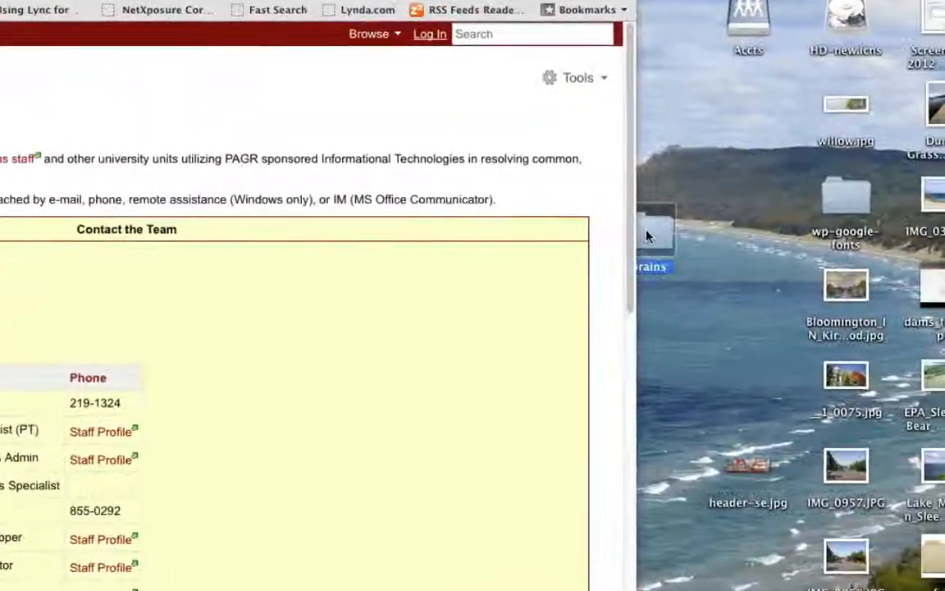
Open the brains folder on the desktop and place its window beside the browser so the four images are accessible.
left_click_drag(646, 236, 716, 220)
double_click(715, 221)
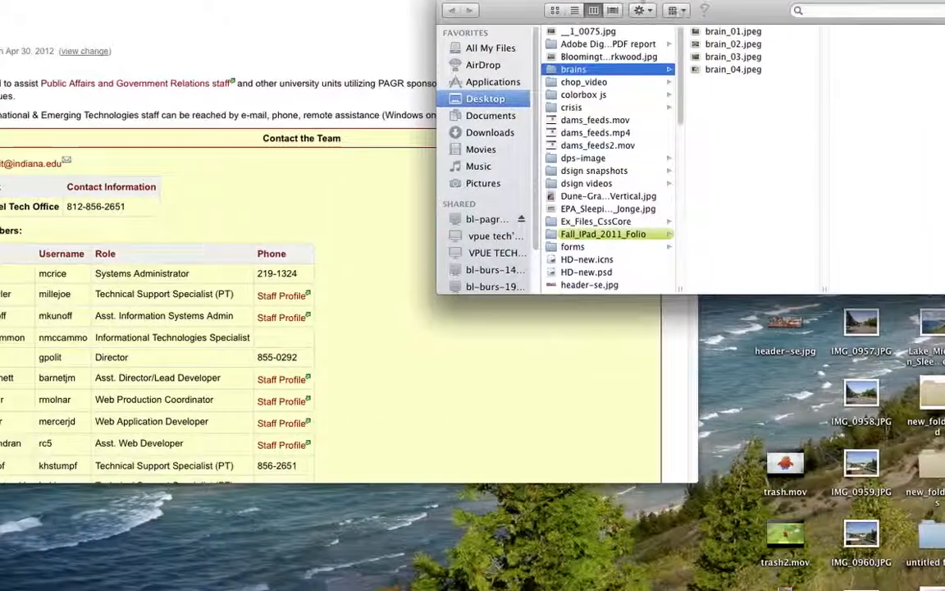
left_click_drag(562, 43, 17, 410)
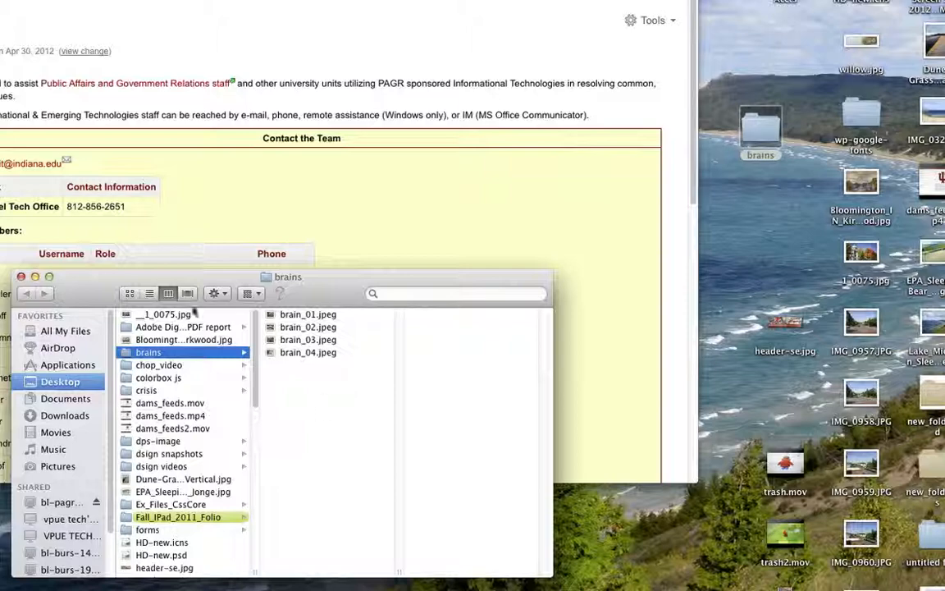
left_click_drag(172, 277, 632, 280)
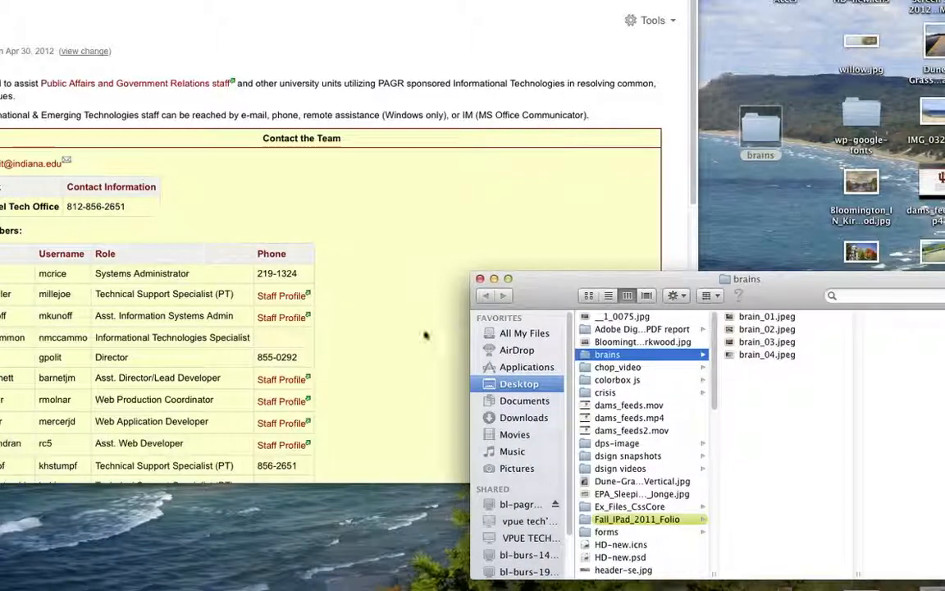
Go to author.images.iu.edu and browse through System Wide Offices, Public Affairs and Government Relations, IU Communications and the Informational category to the personal folder.
left_click(200, 41)
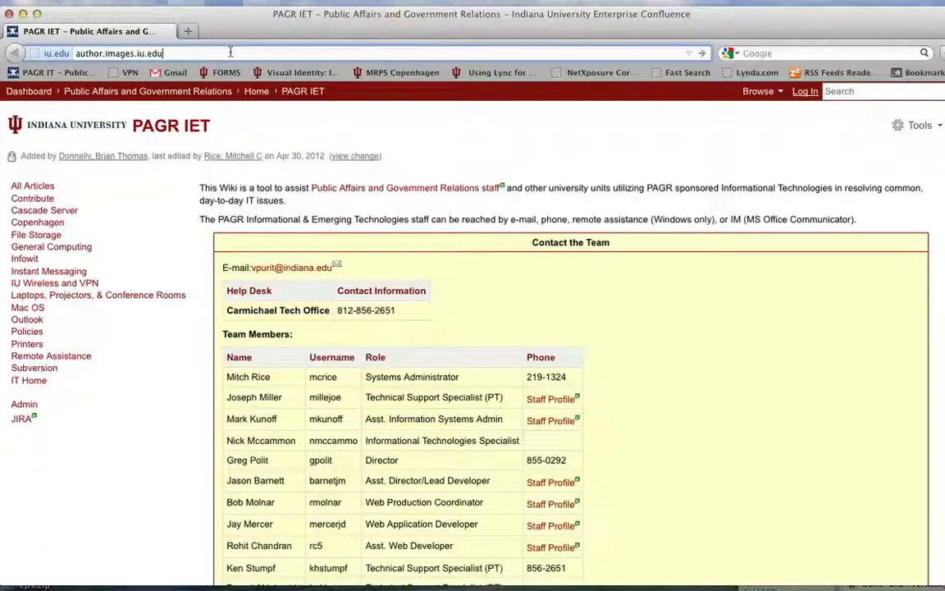
key("Return")
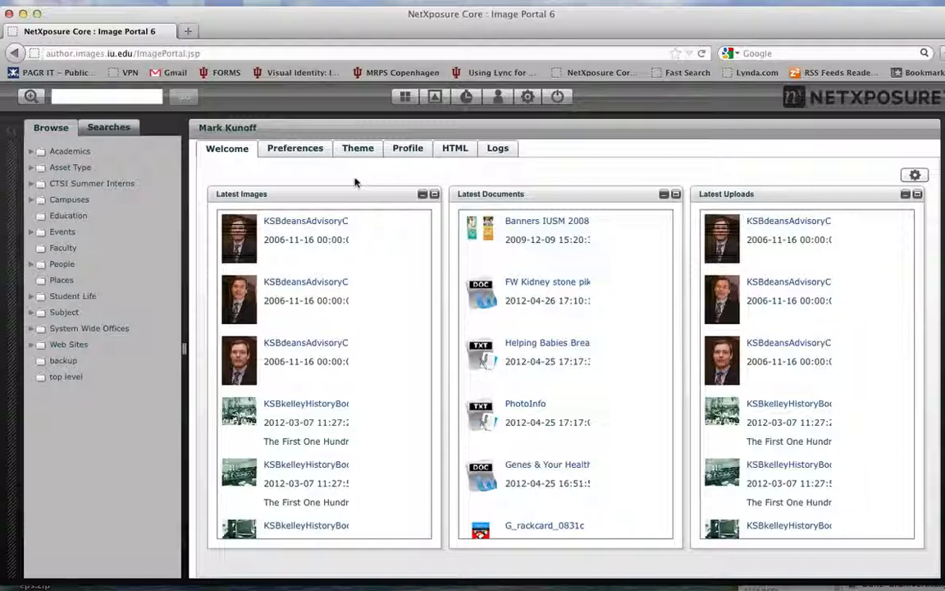
left_click(32, 329)
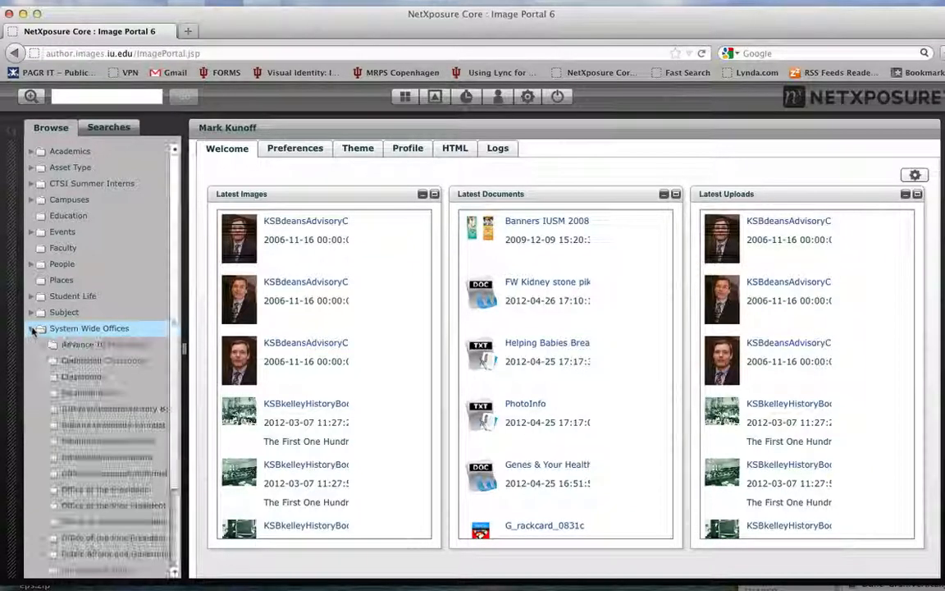
left_click(44, 555)
scroll(92, 432, "down", 3)
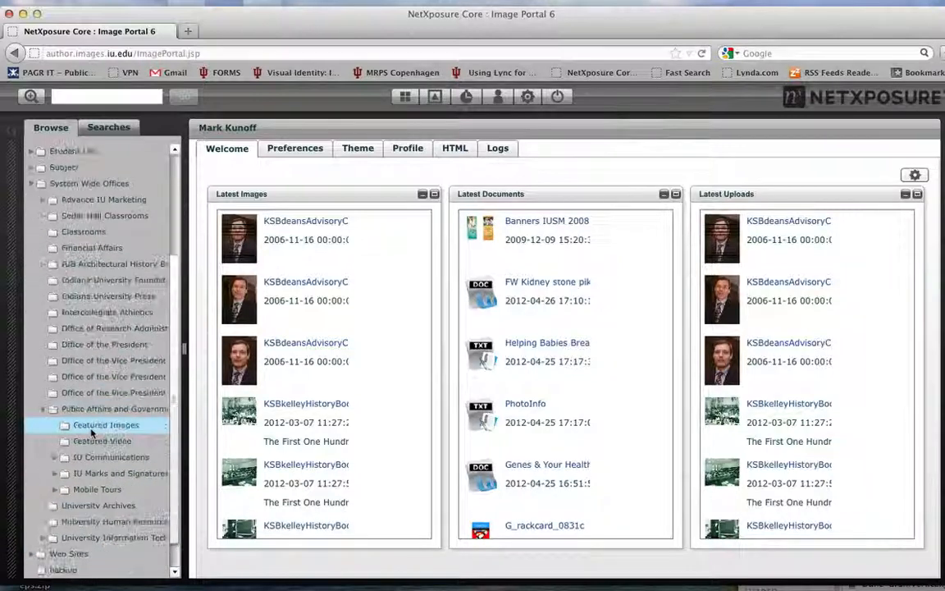
left_click(55, 458)
scroll(99, 427, "down", 2)
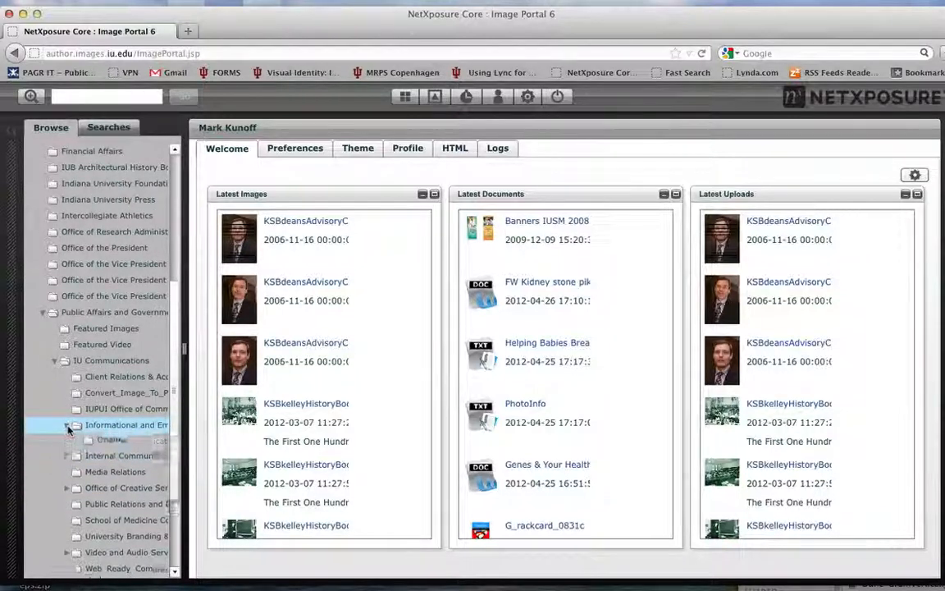
left_click(68, 425)
scroll(119, 447, "down", 2)
left_click(79, 506)
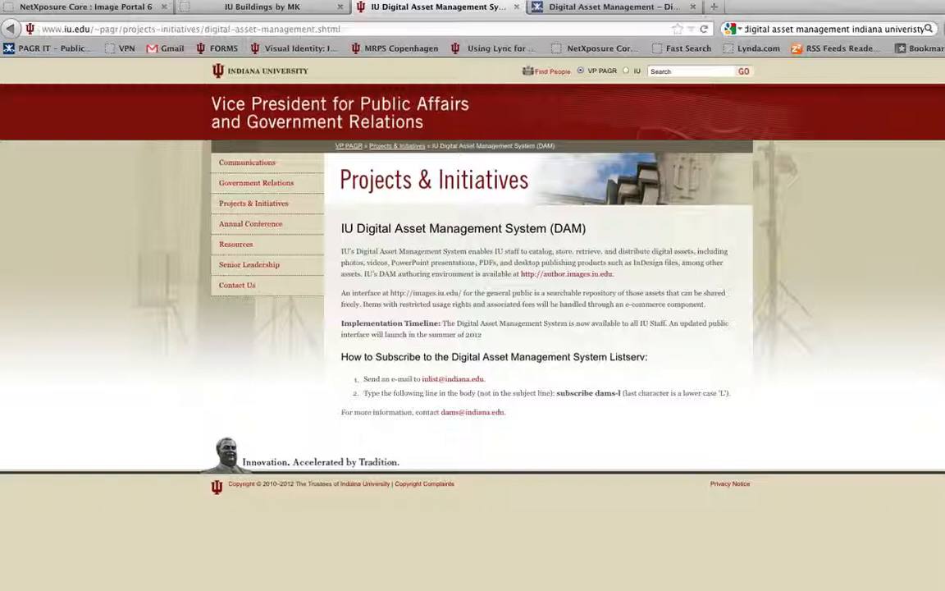
Show the Digital Asset Management wiki page with its project overview, tips and internal resources.
left_click(584, 8)
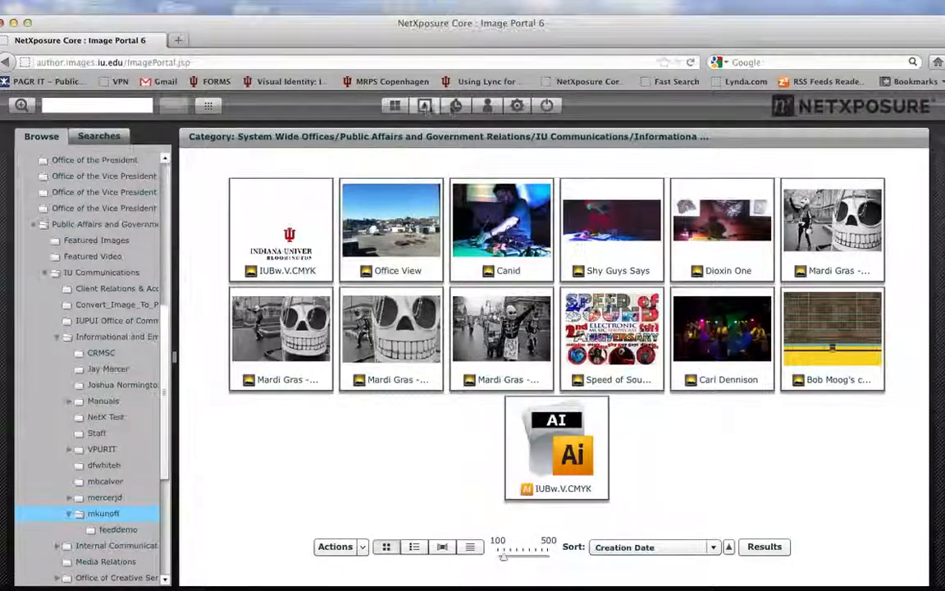
Open the NetXposure import page and list its categories from System Wide Offices down to the personal folder's sub-categories.
left_click(424, 107)
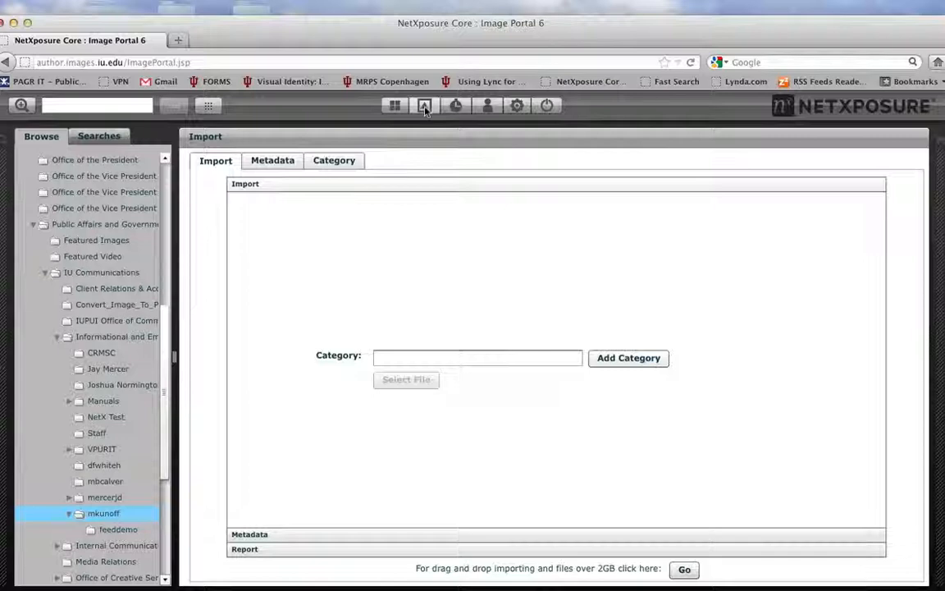
left_click(345, 160)
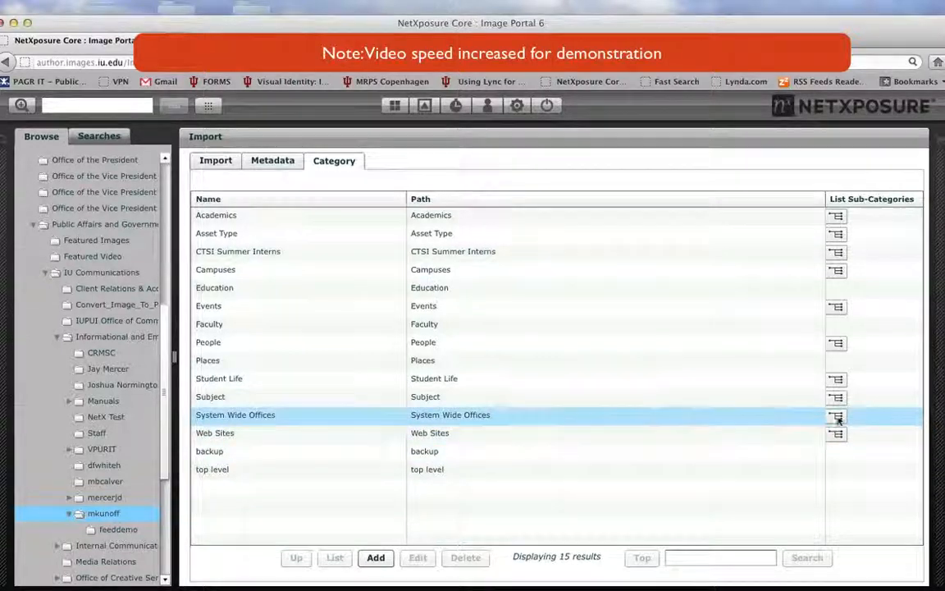
left_click(836, 417)
left_click(836, 450)
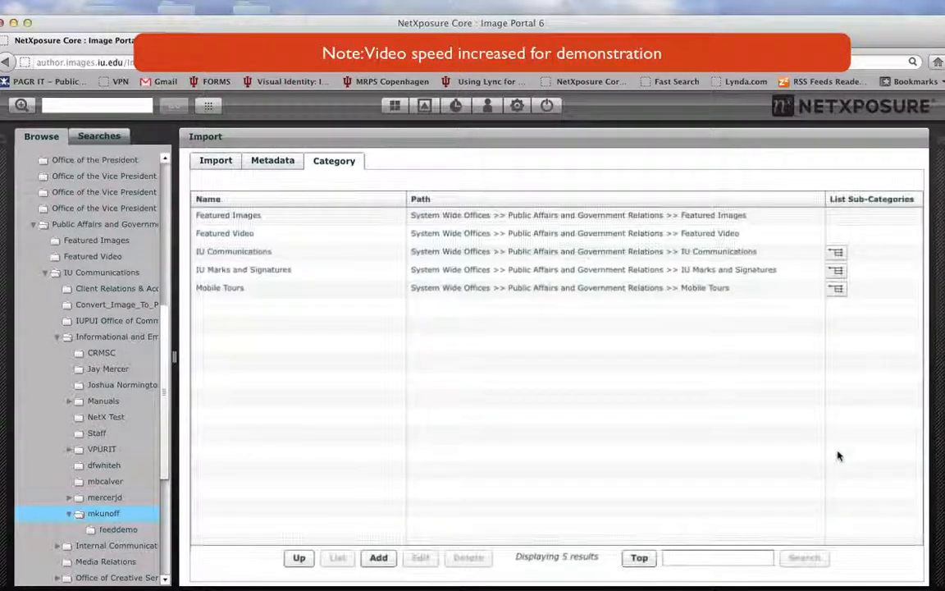
left_click(835, 252)
left_click(836, 270)
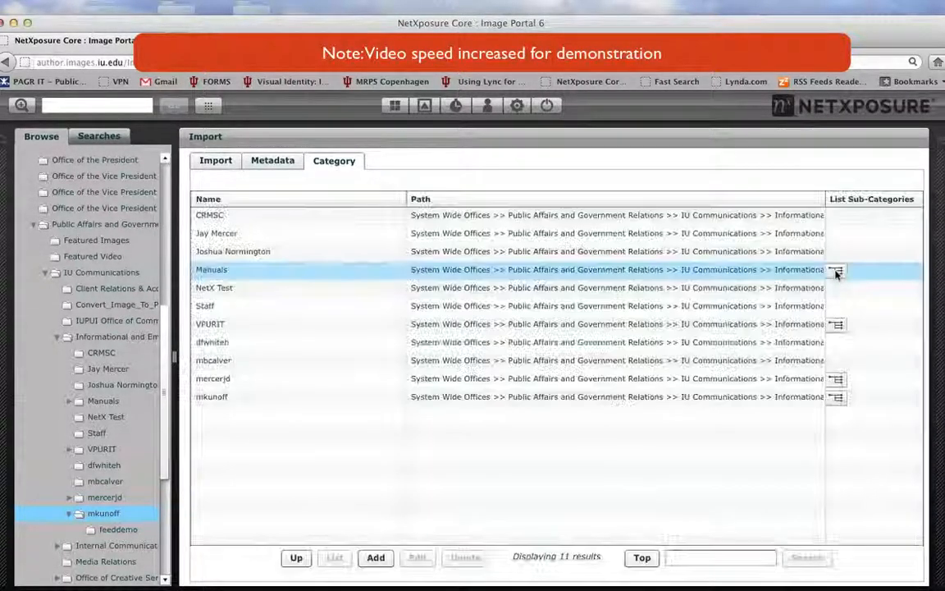
left_click(835, 397)
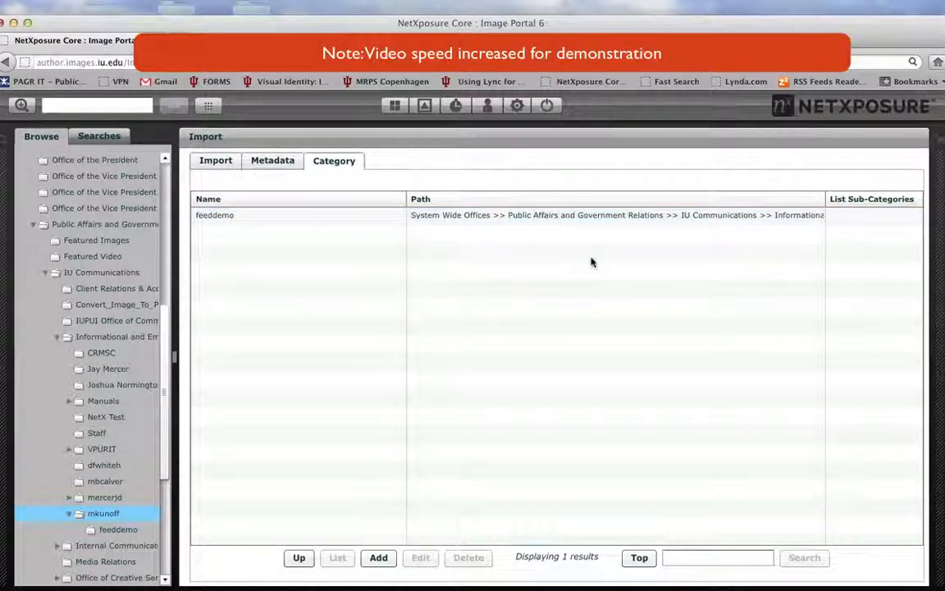
Add a sub-category named "brains in bloomington" to the personal folder and save it.
left_click(378, 557)
left_click(486, 342)
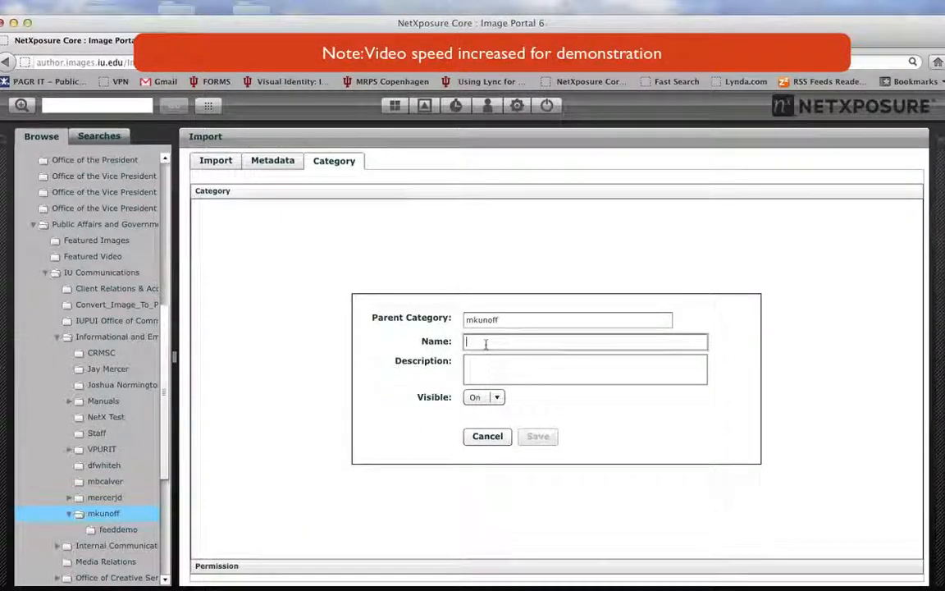
type("brains in ")
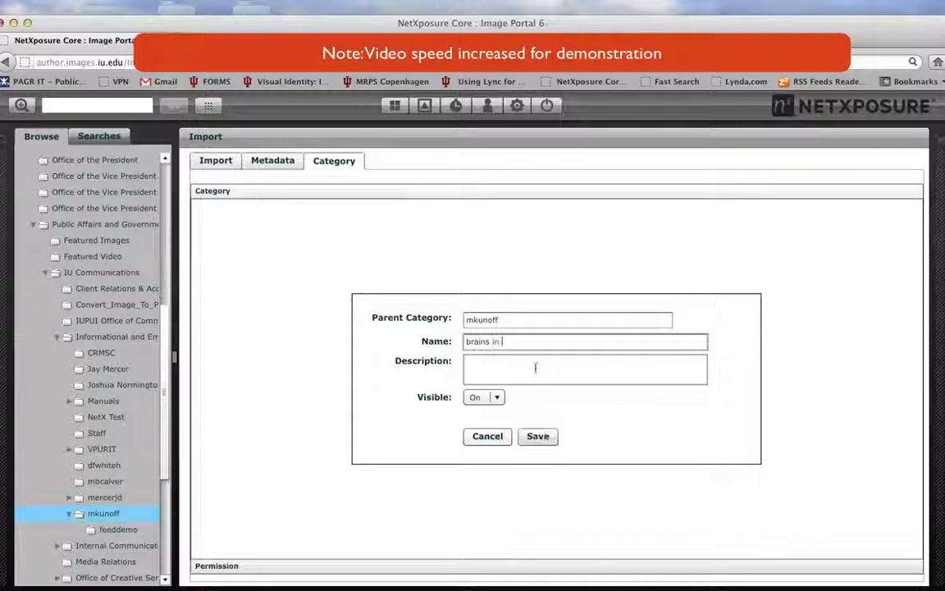
type("bloomington")
left_click(538, 436)
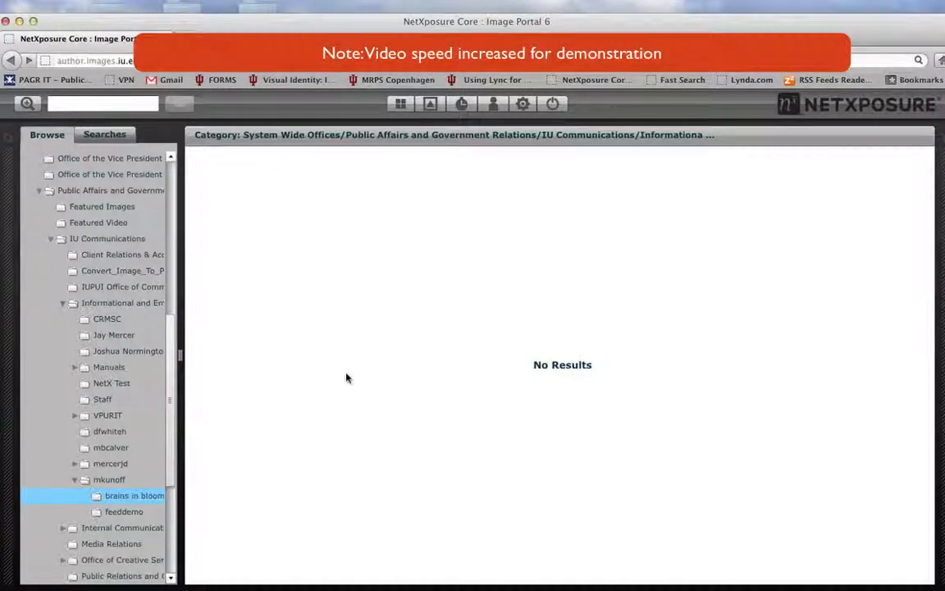
right_click(401, 296)
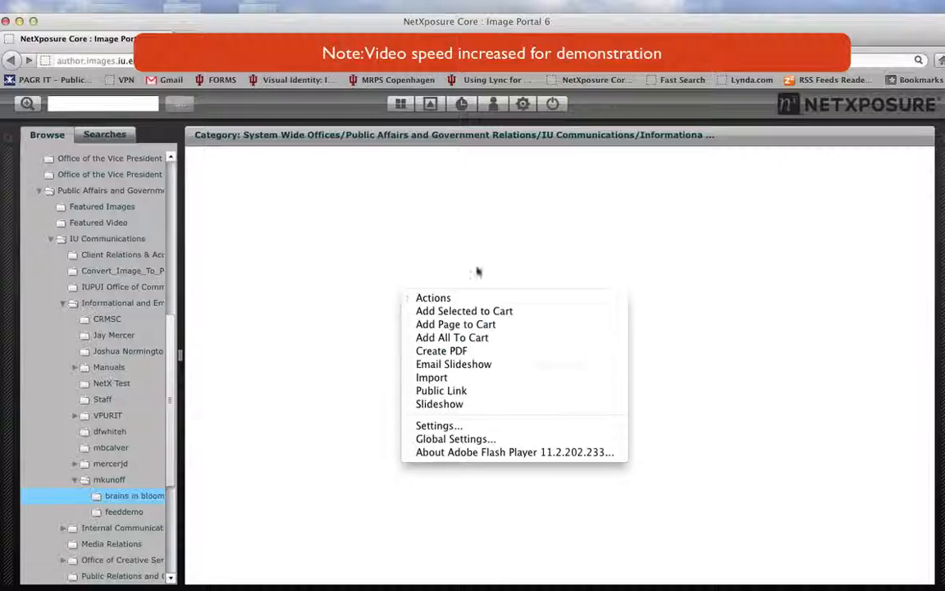
left_click(448, 380)
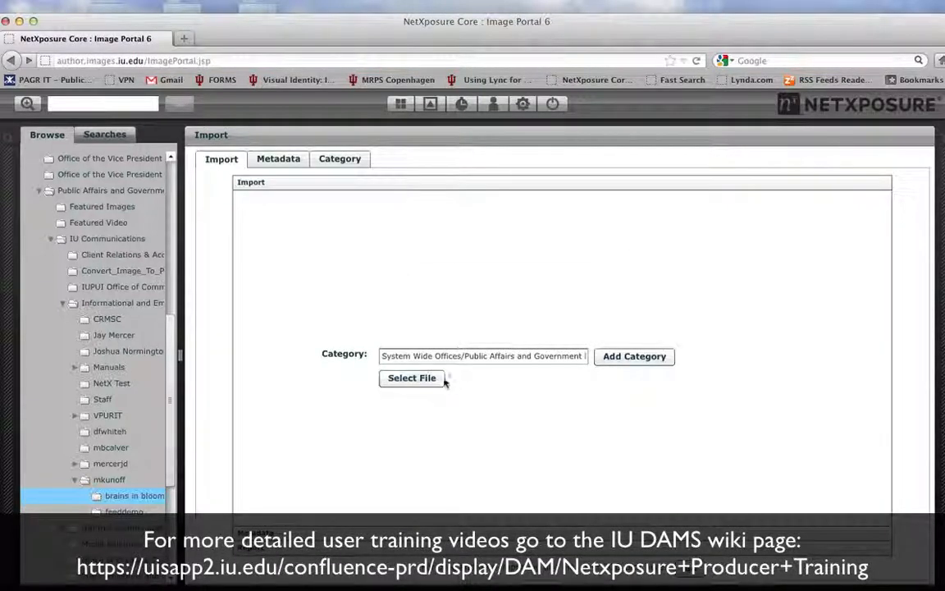
left_click(400, 383)
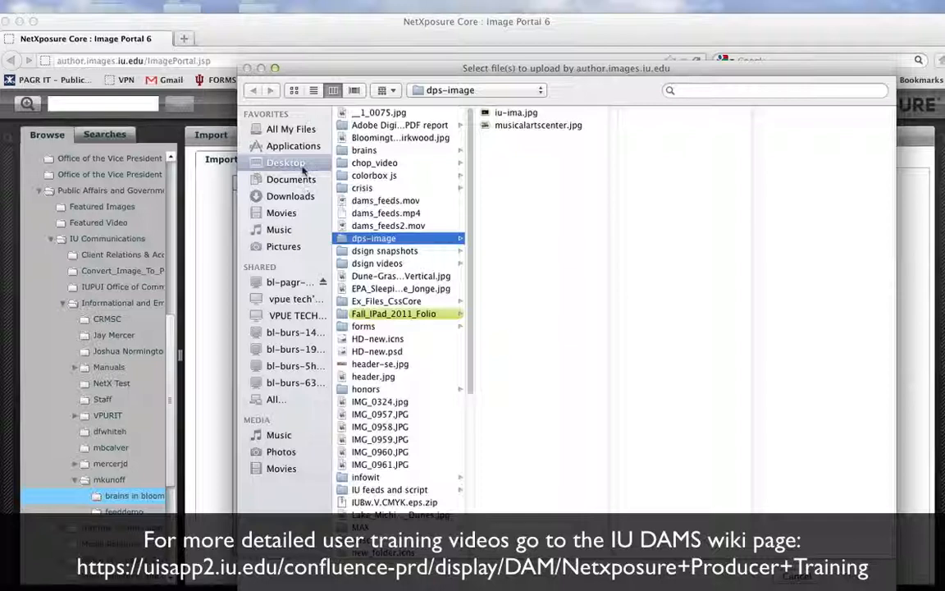
left_click(382, 151)
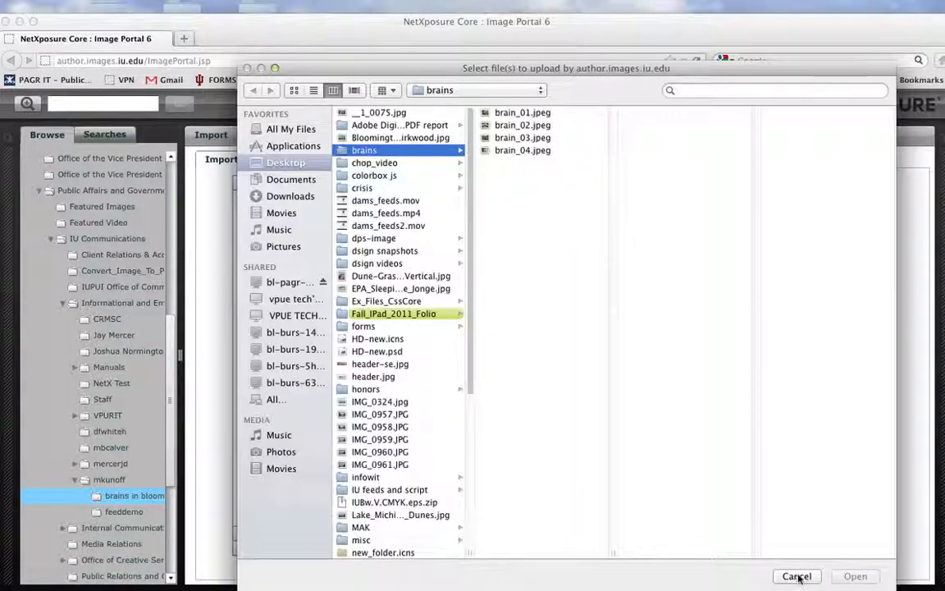
left_click(795, 574)
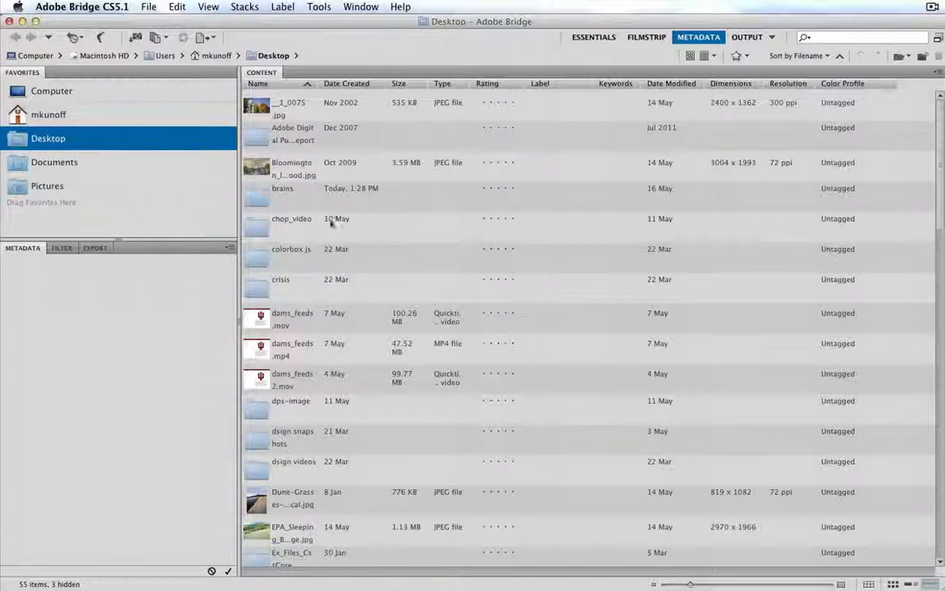
In Adobe Bridge, open the brains folder and give brain_01.jpeg the title "Brain One" and description "Brain in front of Church".
double_click(258, 195)
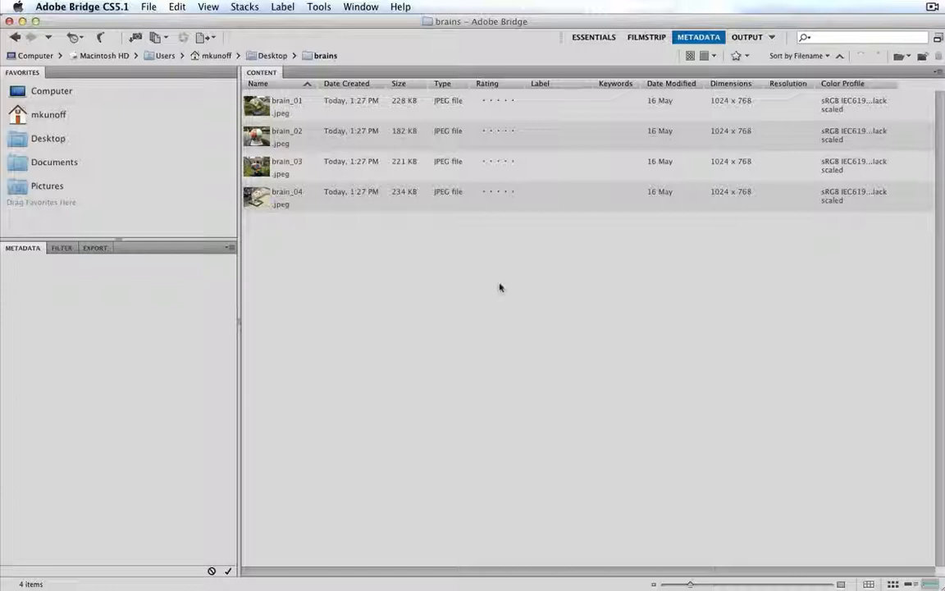
left_click(439, 110)
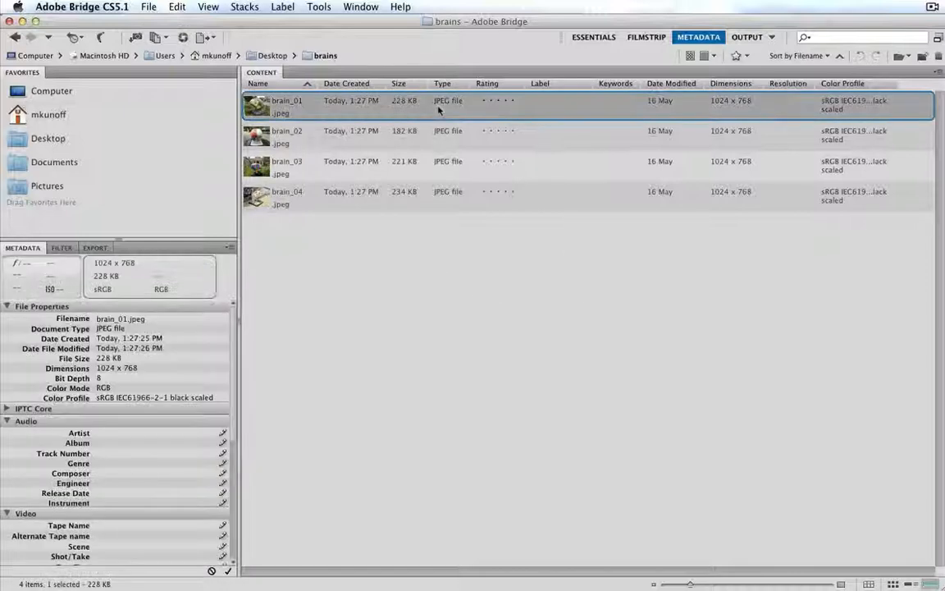
right_click(440, 108)
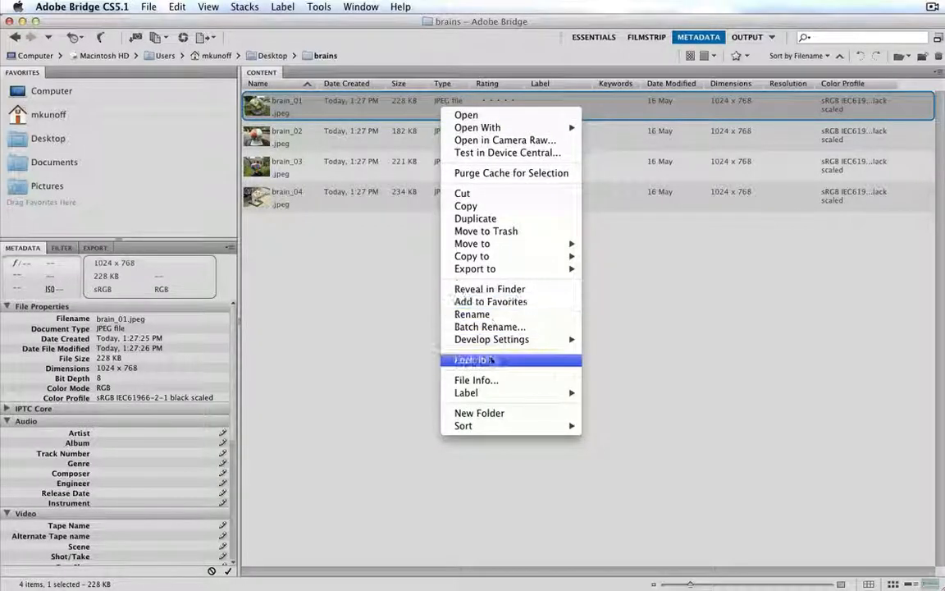
left_click(476, 379)
type("Brain in front of Church")
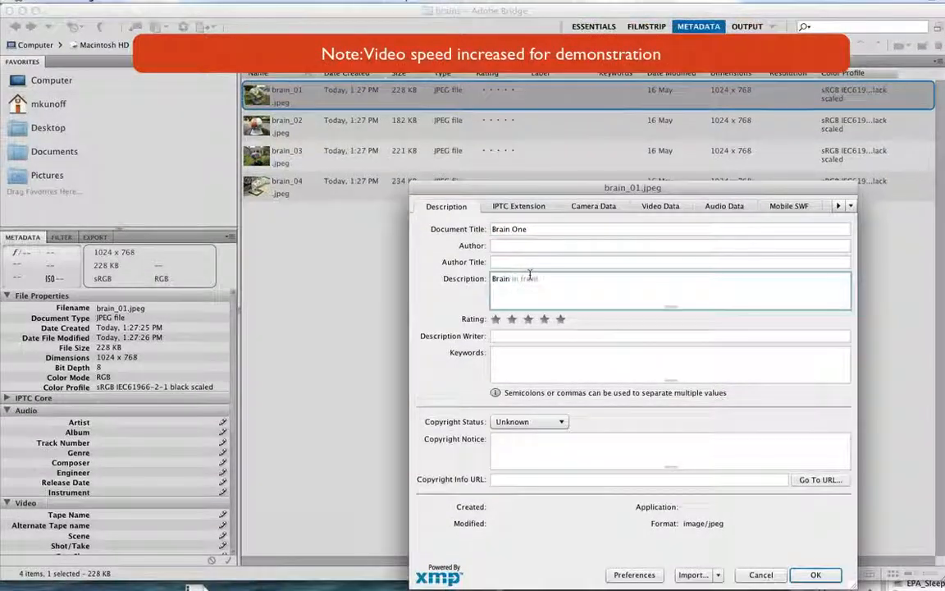
left_click(815, 574)
Open the file info of brain_02.jpeg and enter a document title starting with "Brain".
right_click(320, 122)
left_click(369, 428)
left_click(565, 229)
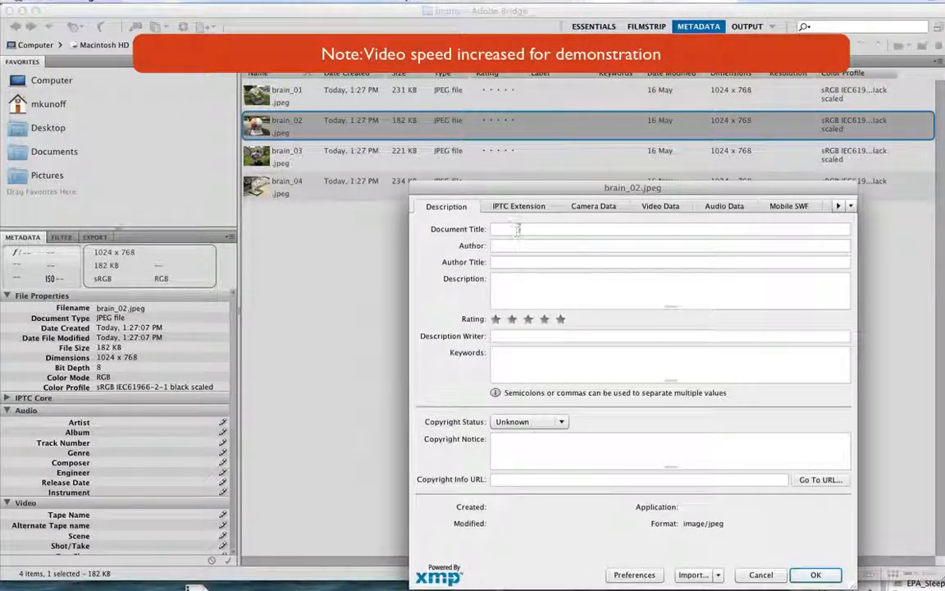
type("Brain Fou")
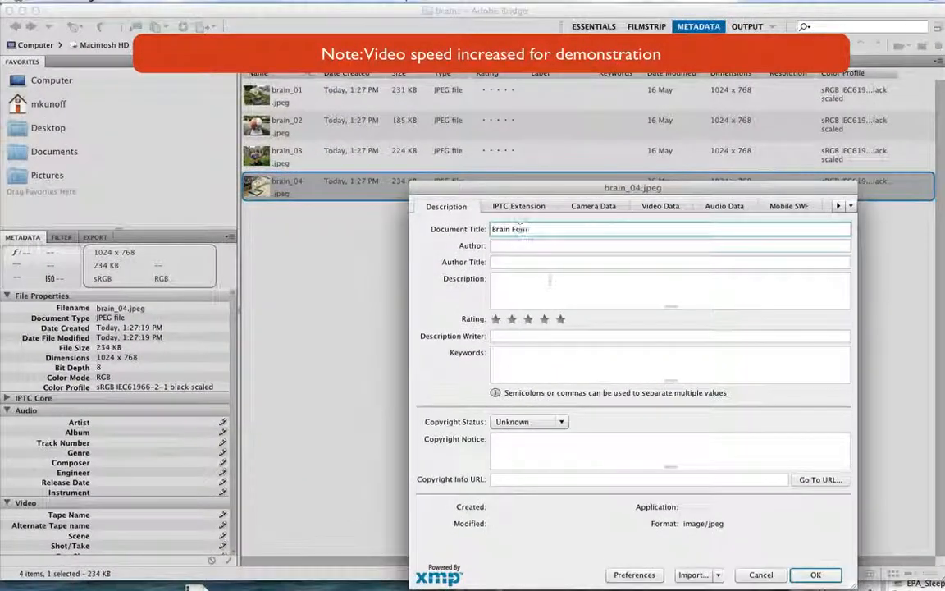
Enter "Brain on B-Line trail." as the description of brain_04.jpeg and save its file info.
left_click(548, 278)
type("Brain on B-Line trail.")
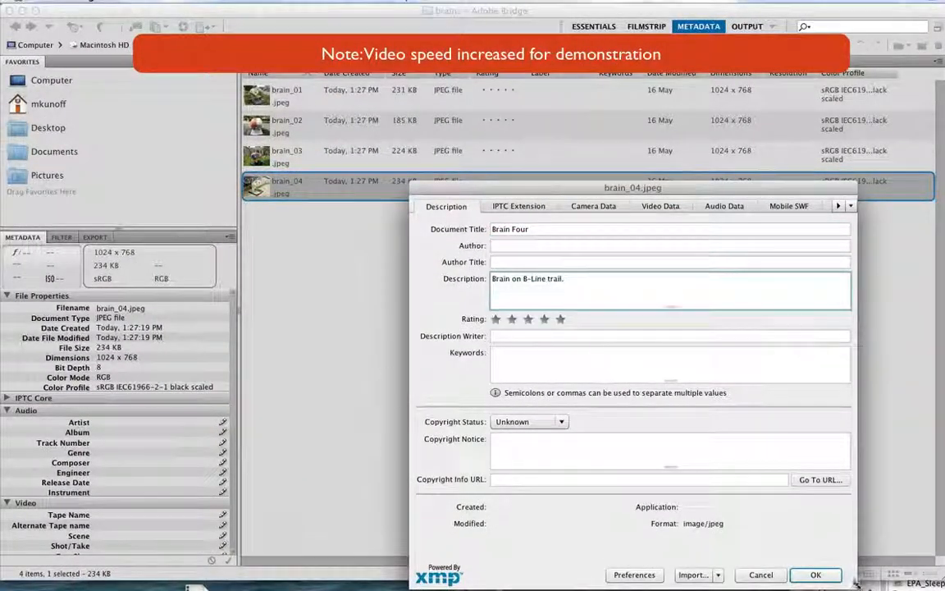
left_click(812, 574)
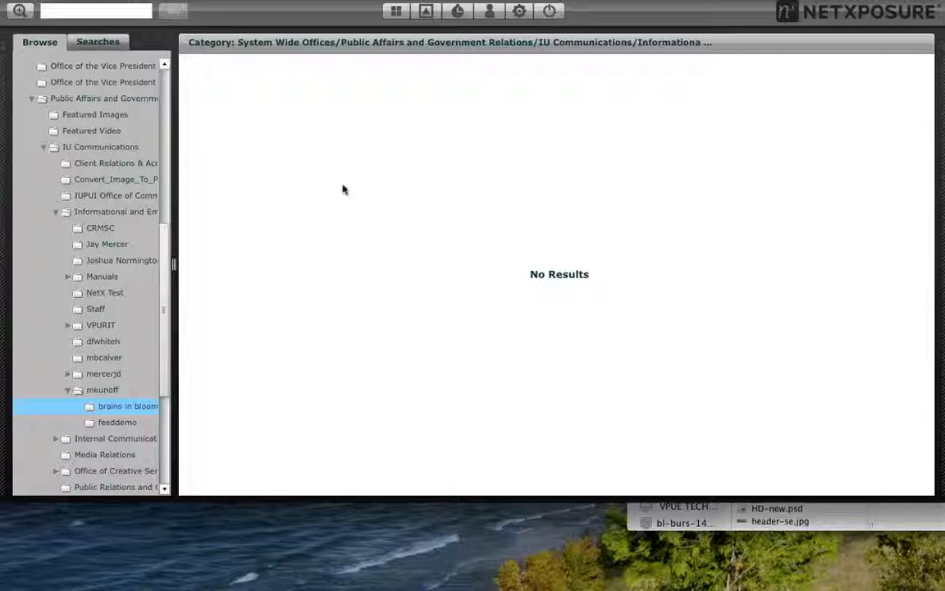
Import brain_01.jpeg through brain_04.jpeg from the brains folder into the "brains in bloomington" category and confirm the import.
right_click(298, 203)
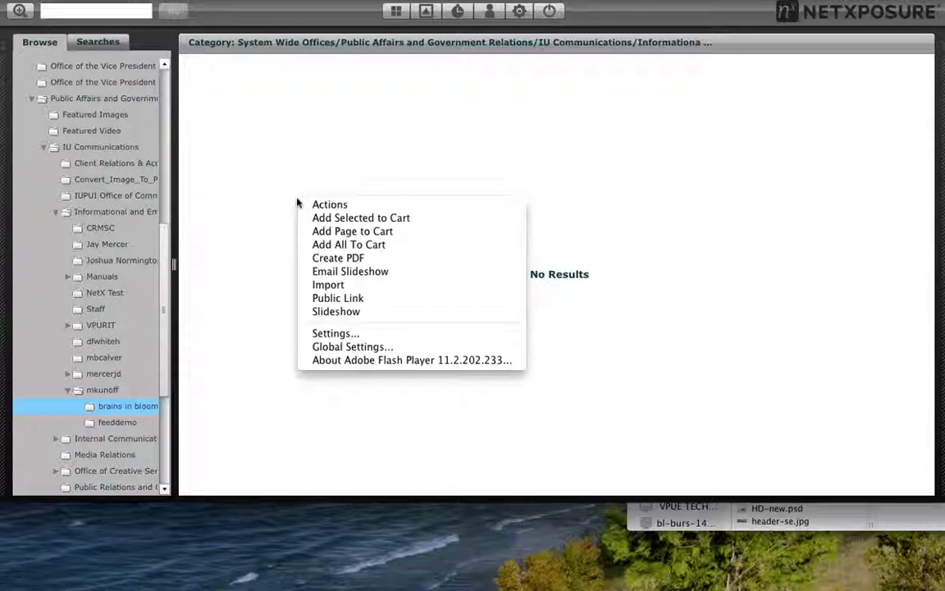
left_click(326, 286)
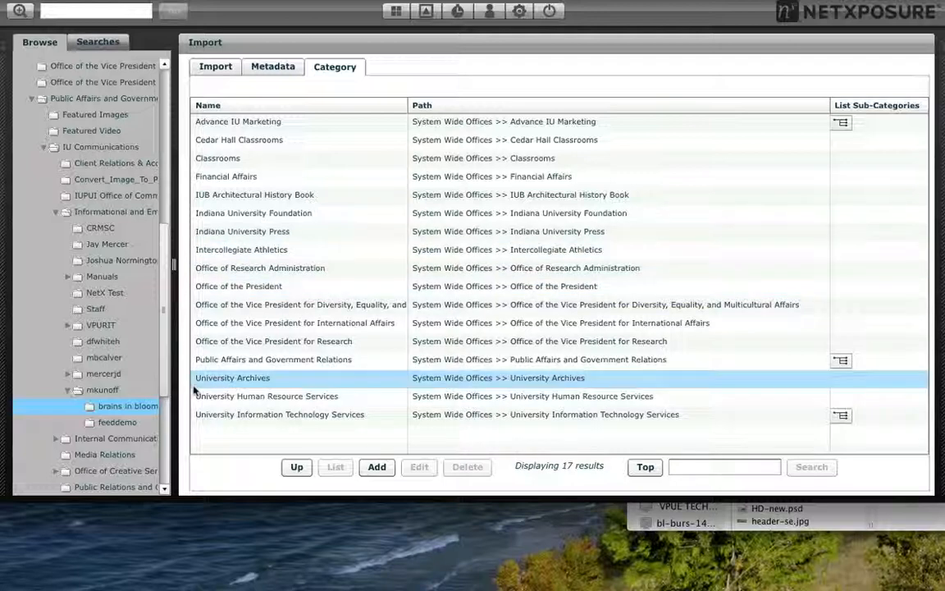
left_click(218, 72)
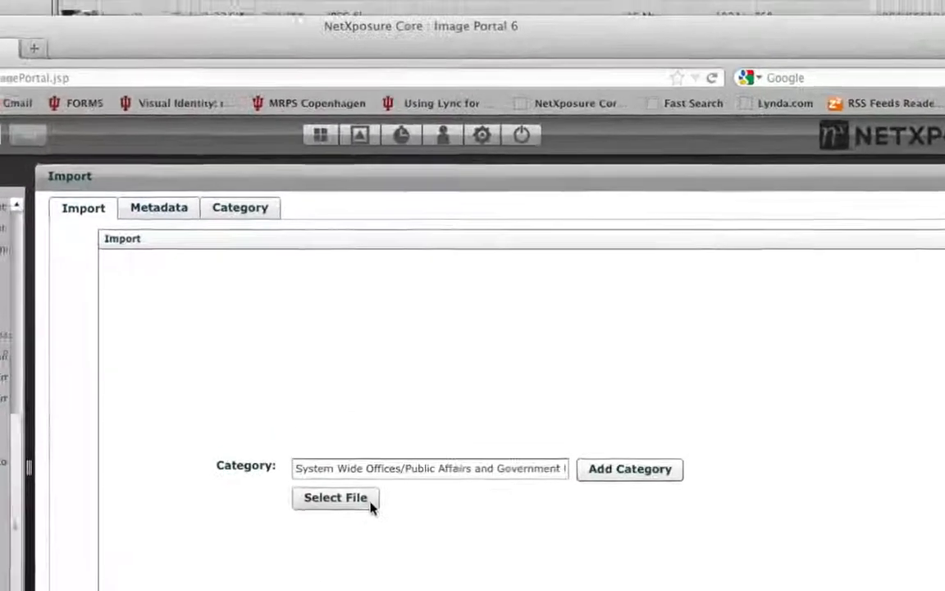
left_click(383, 356)
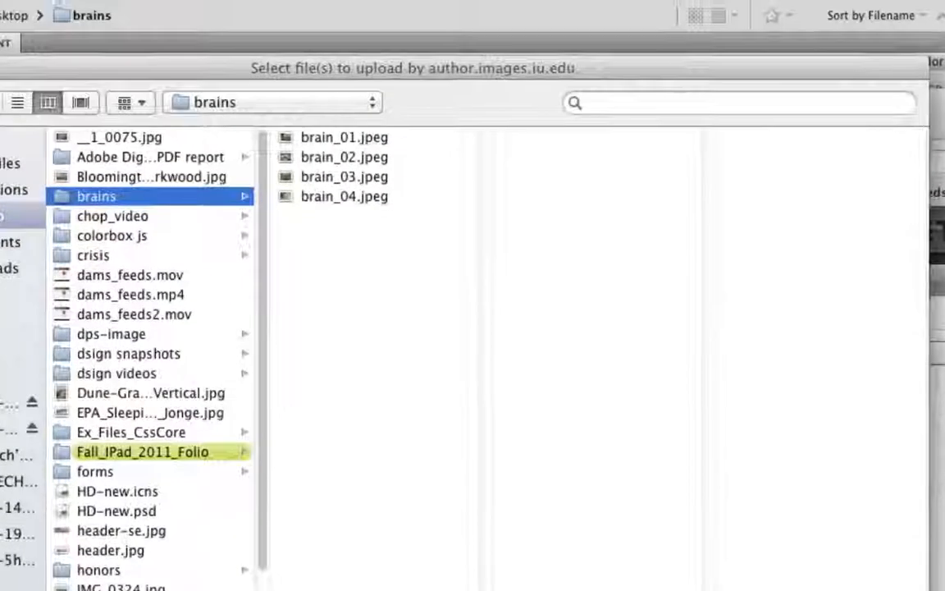
left_click(308, 138)
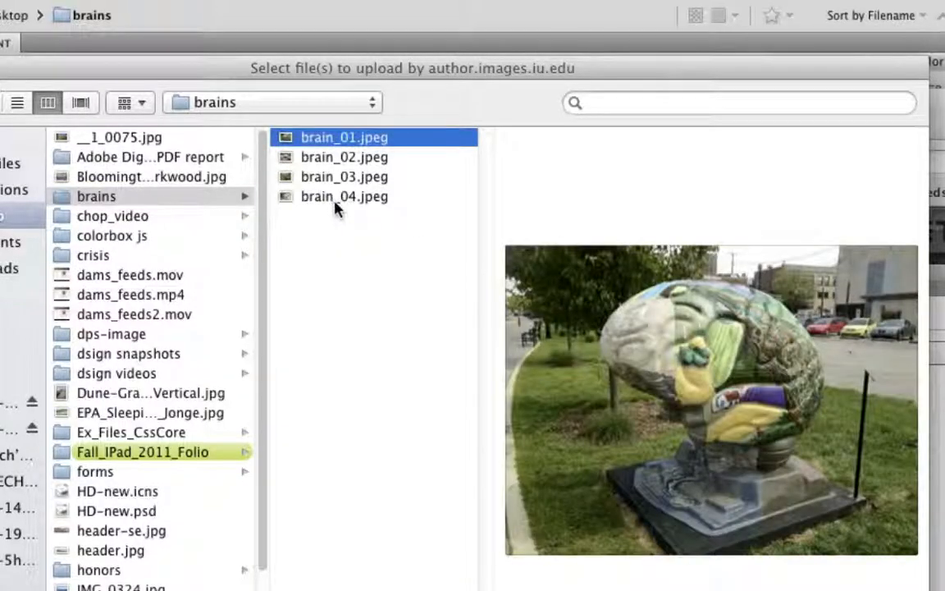
left_click(333, 205, "shift")
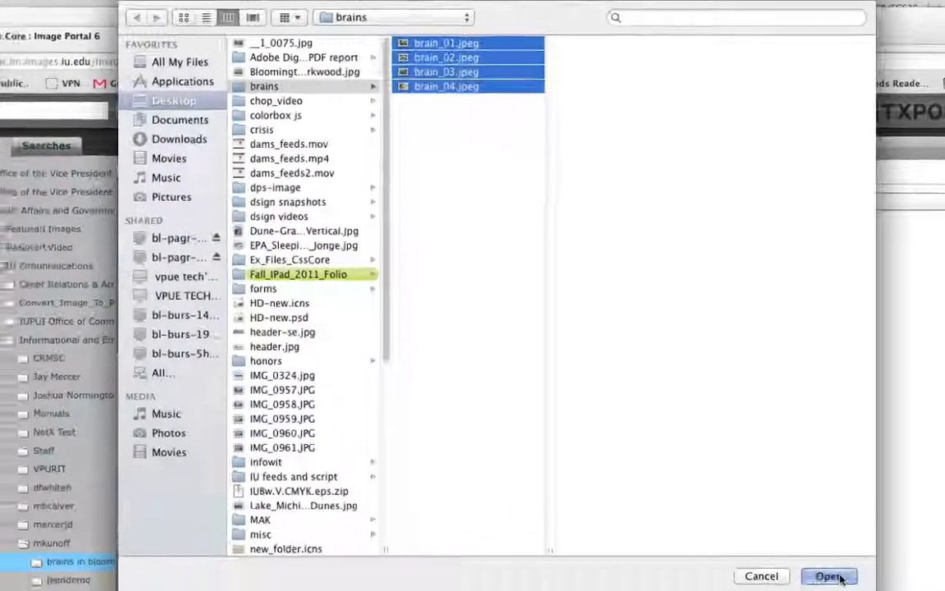
left_click(829, 575)
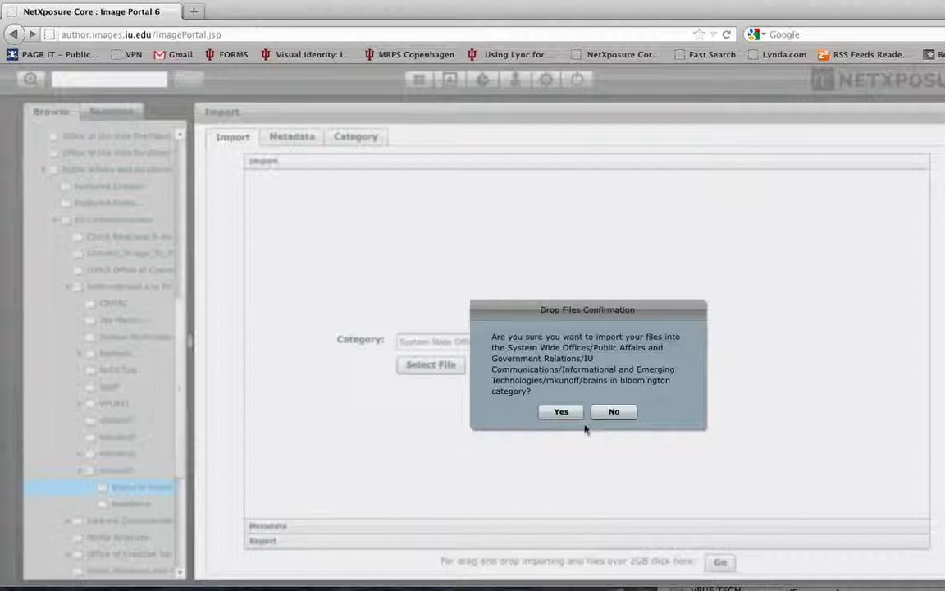
left_click(560, 412)
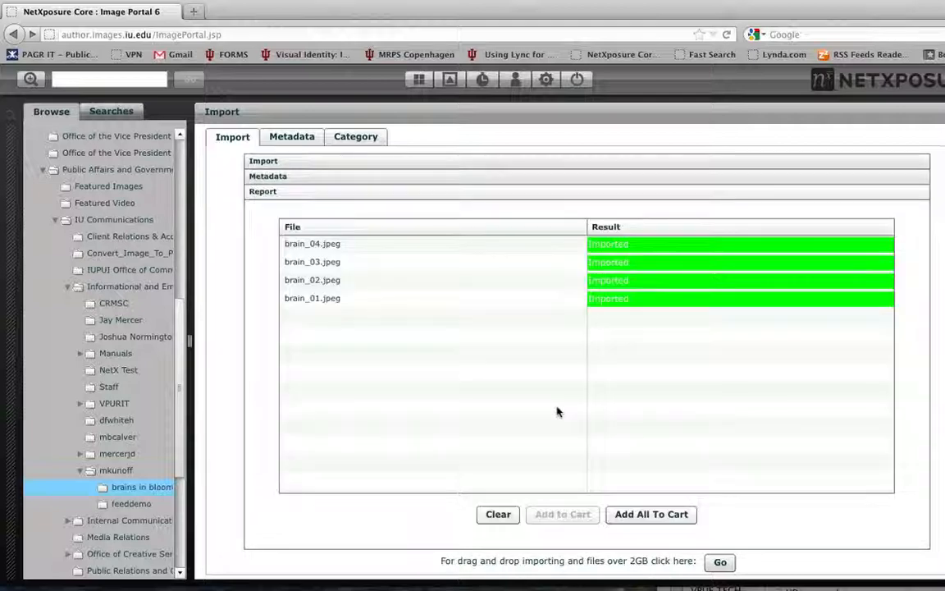
View the imported images in the "brains in bloomington" category and the existing assets in the feeddemo category.
left_click(168, 487)
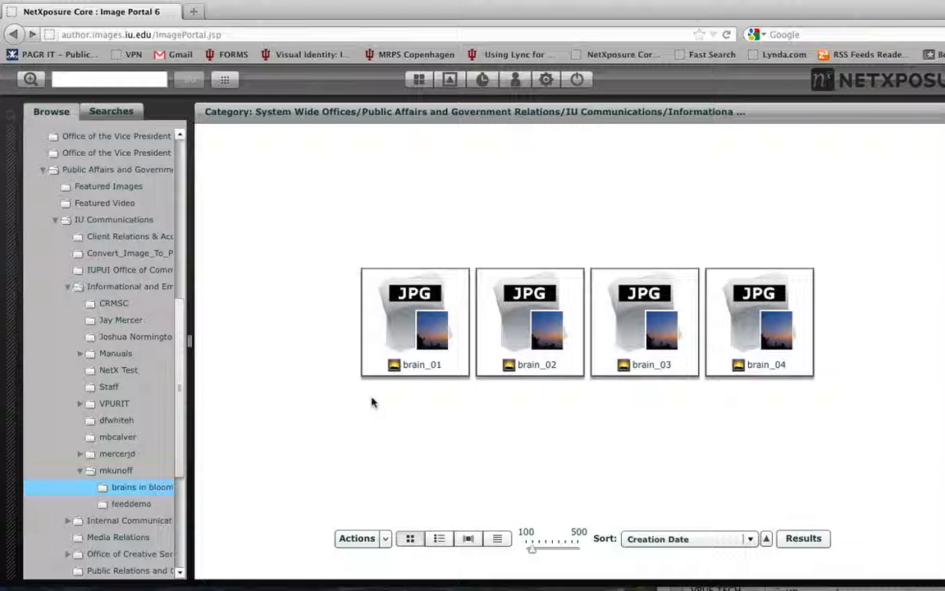
left_click(131, 504)
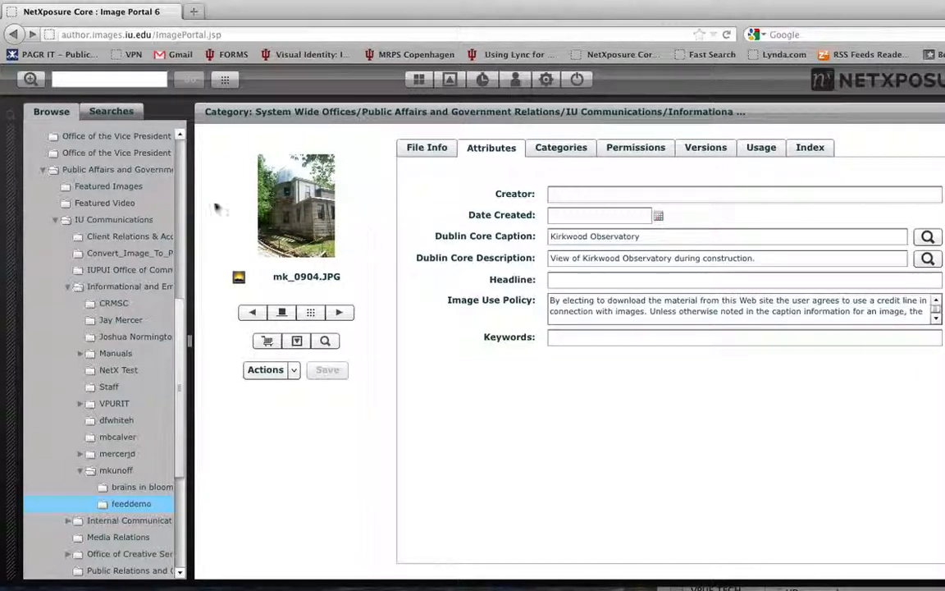
left_click(127, 502)
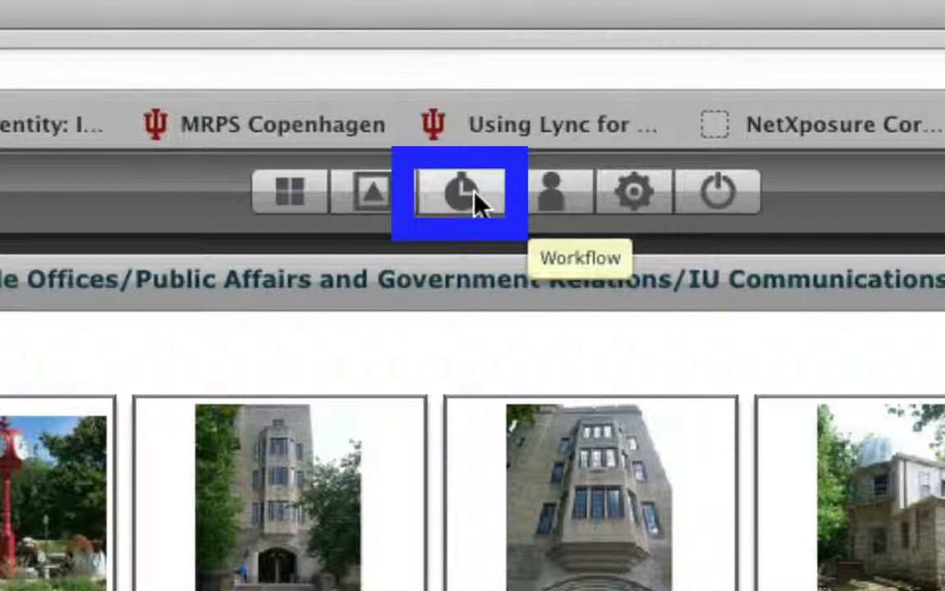
Open the workflow feed "IU Buildings by MK" for editing and set its format to Media RSS.
left_click(474, 201)
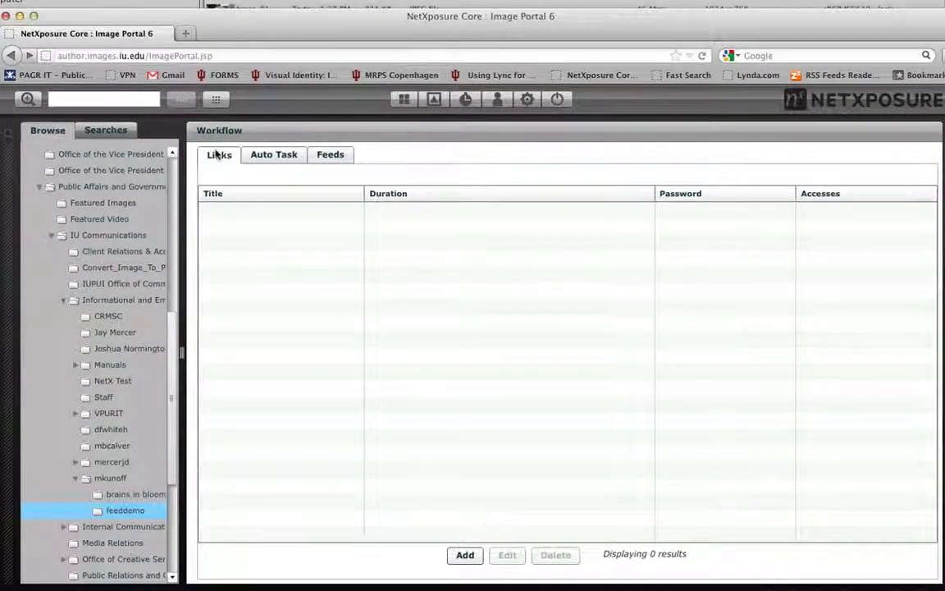
left_click(333, 154)
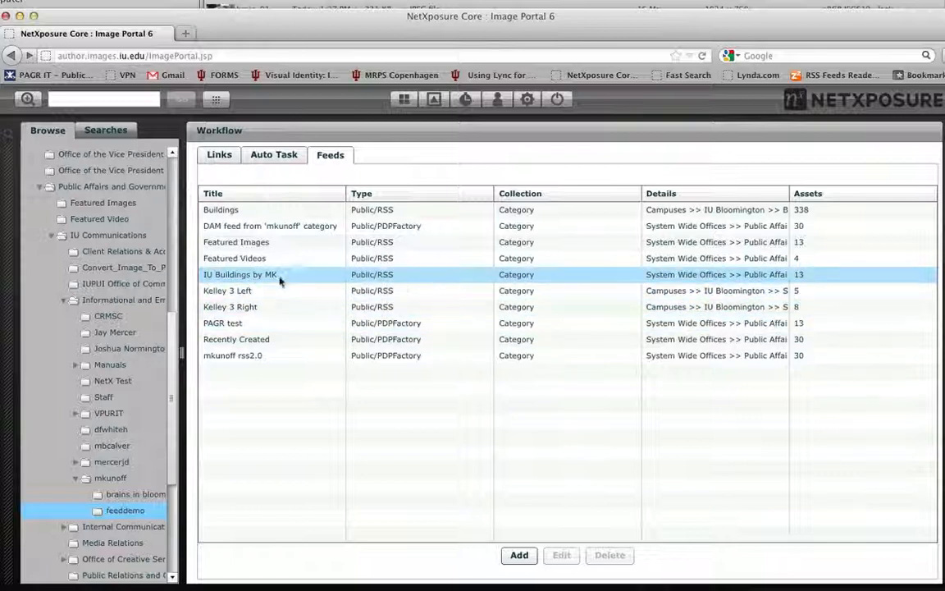
left_click(550, 280)
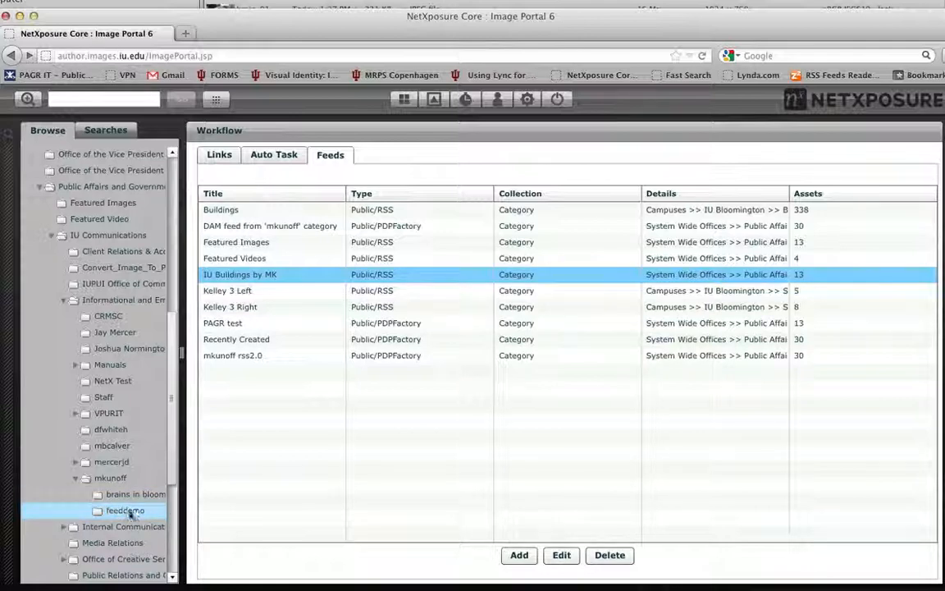
left_click(556, 555)
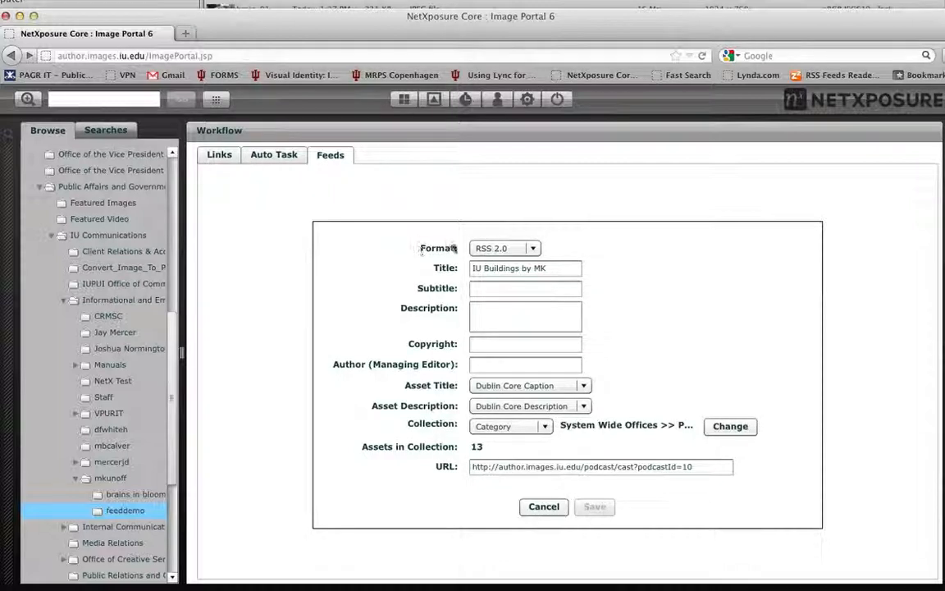
left_click(517, 250)
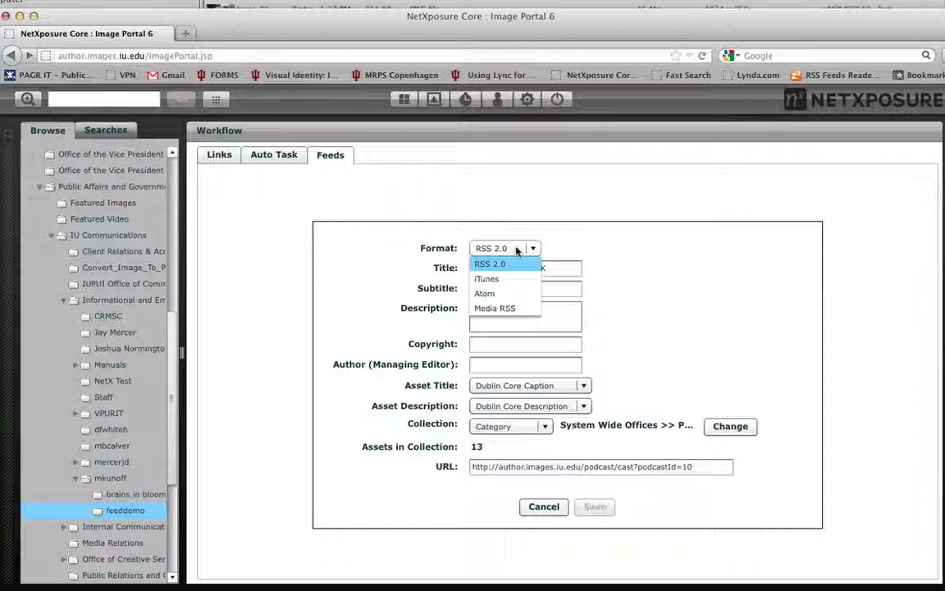
left_click(495, 309)
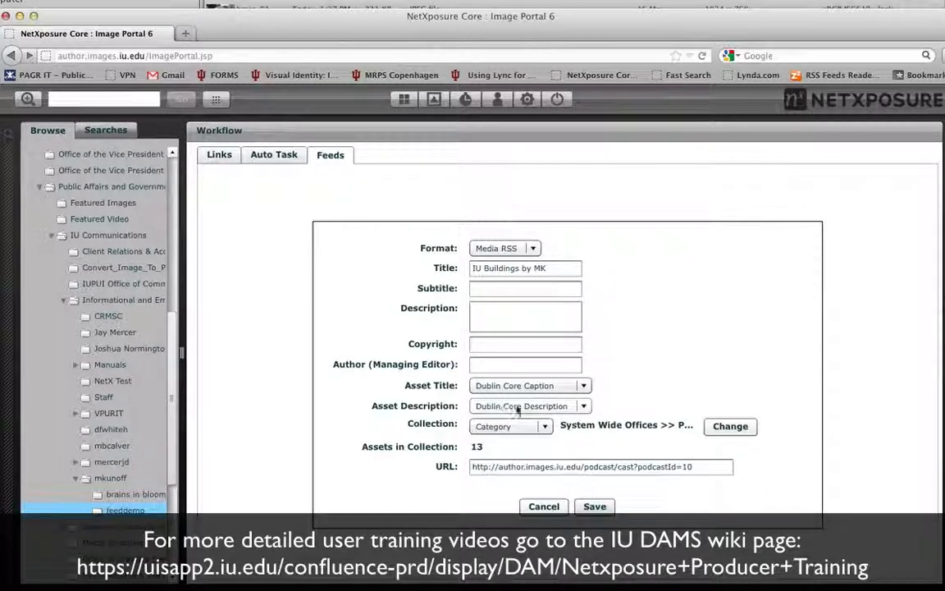
Review the feed's asset title choices, and switch the asset description to Creator and back to Dublin Core Description.
left_click(584, 386)
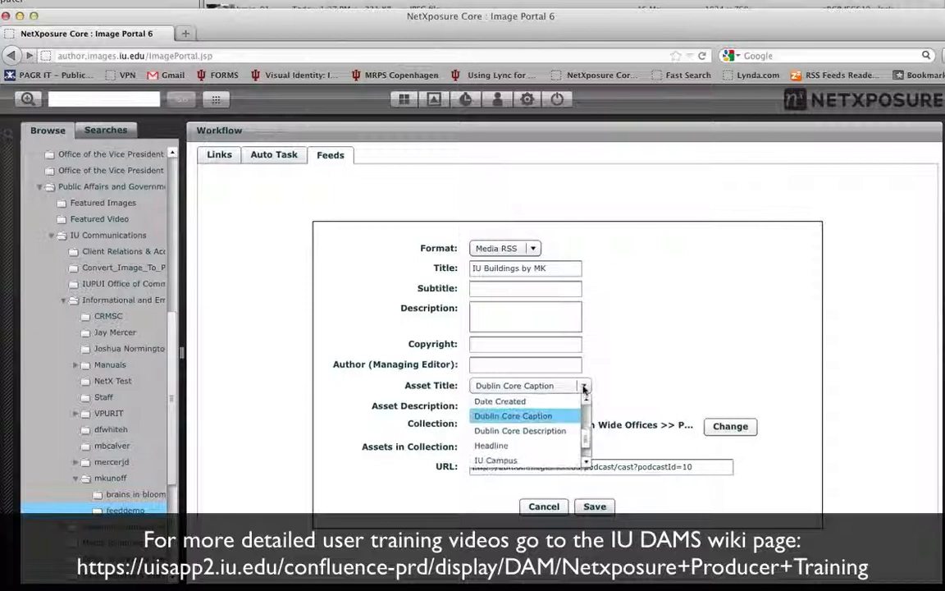
left_click_drag(585, 441, 587, 420)
left_click(612, 390)
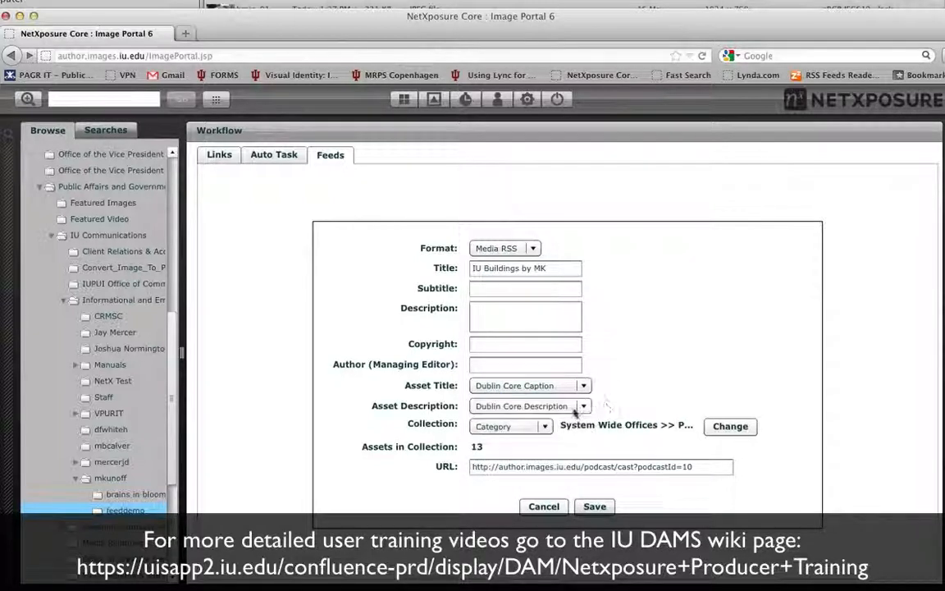
left_click(585, 407)
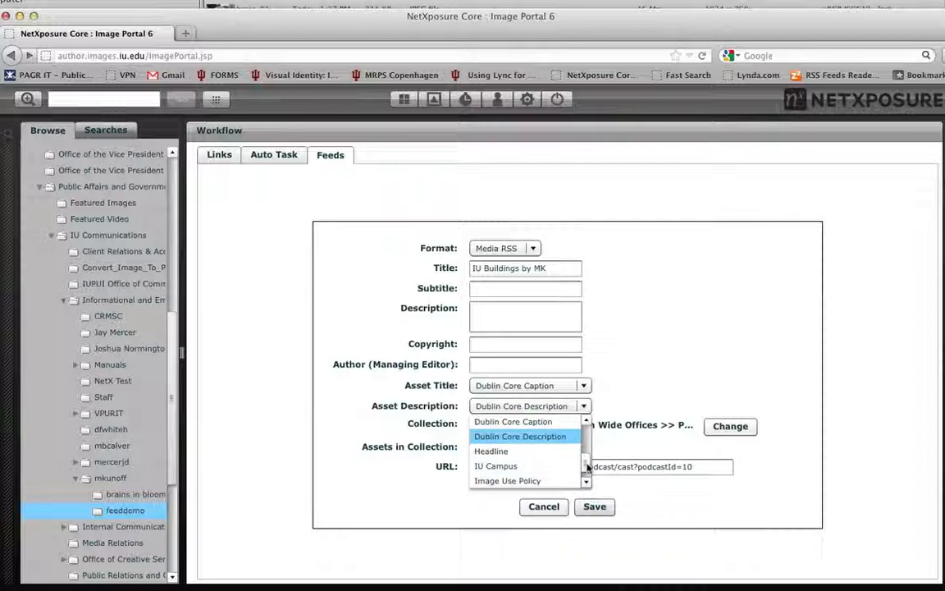
left_click_drag(587, 464, 587, 447)
left_click(529, 450)
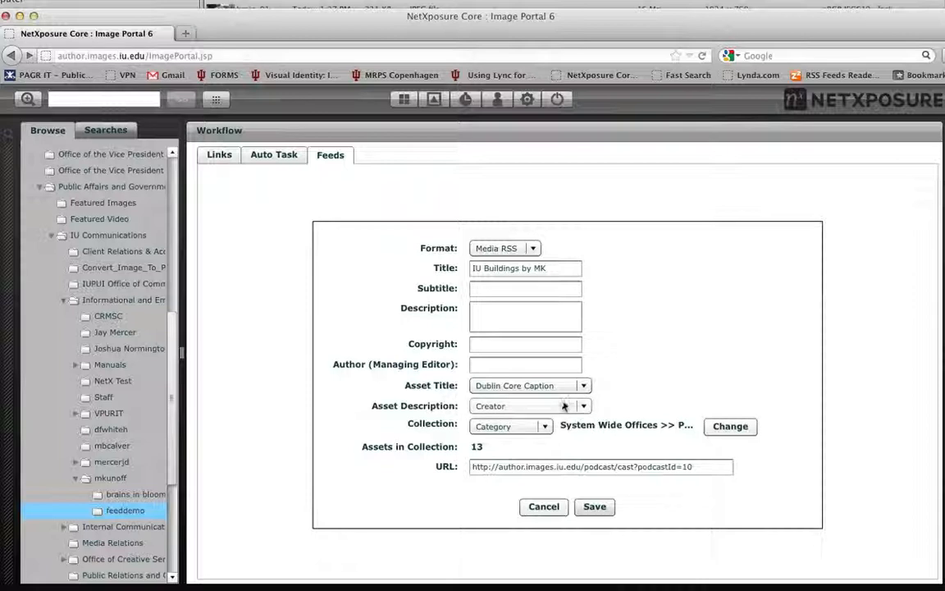
left_click(531, 406)
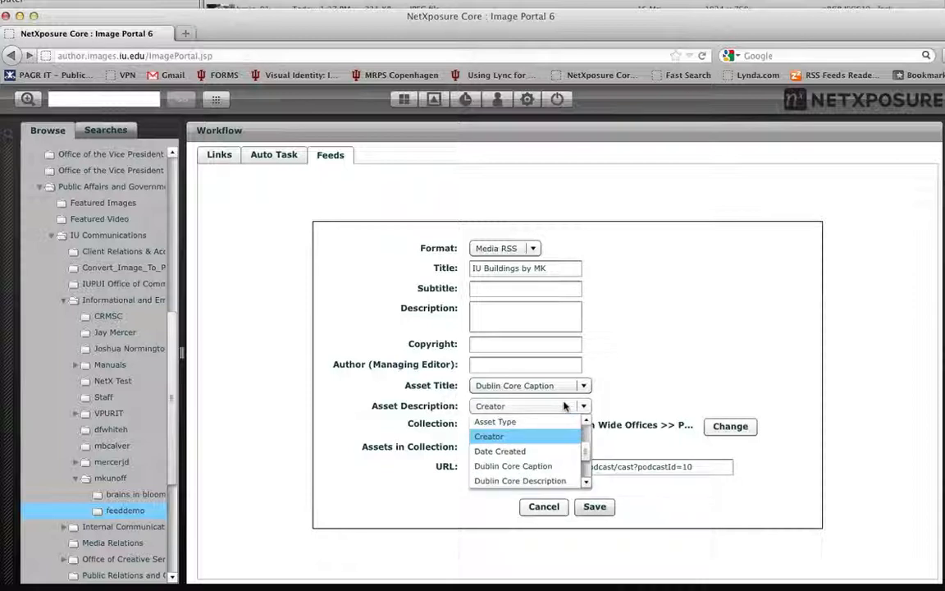
left_click(535, 481)
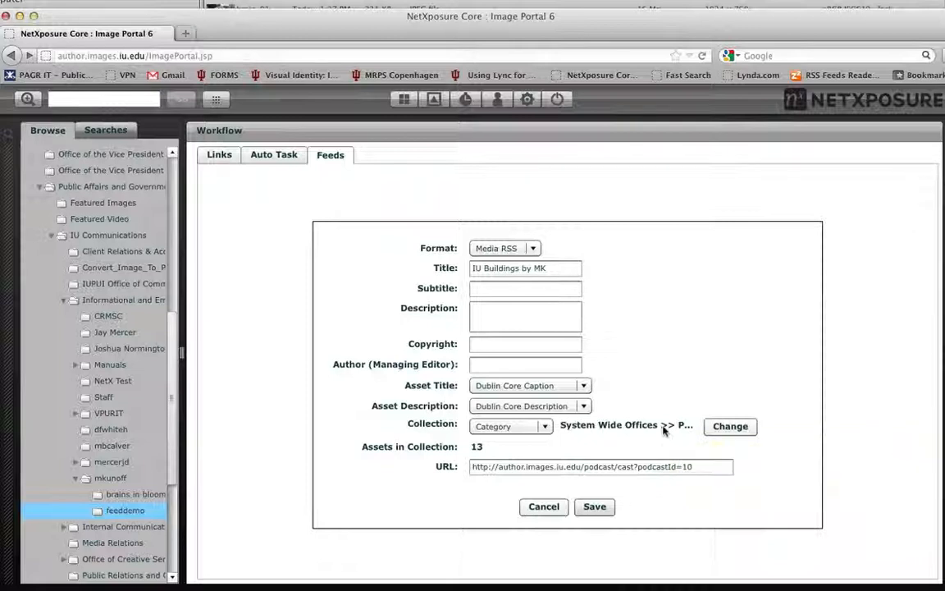
Try assigning the feeddemo category as the feed's collection and discard the edit.
left_click(712, 427)
left_click(662, 425)
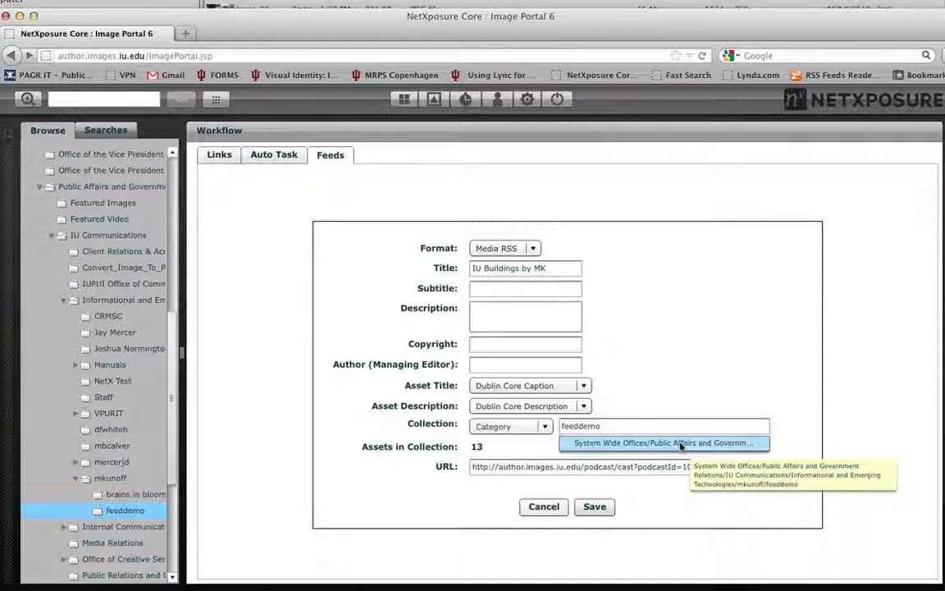
left_click(679, 443)
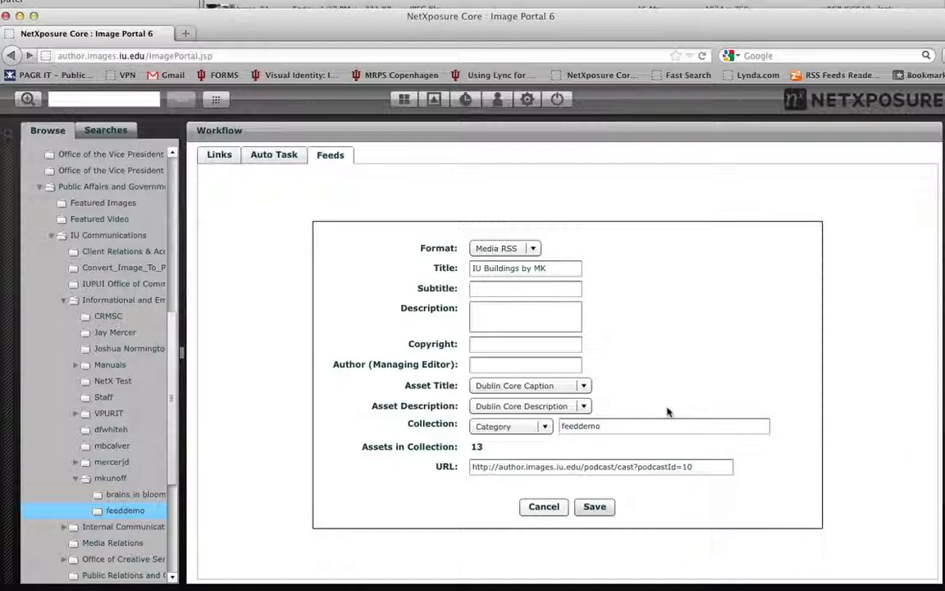
left_click(543, 507)
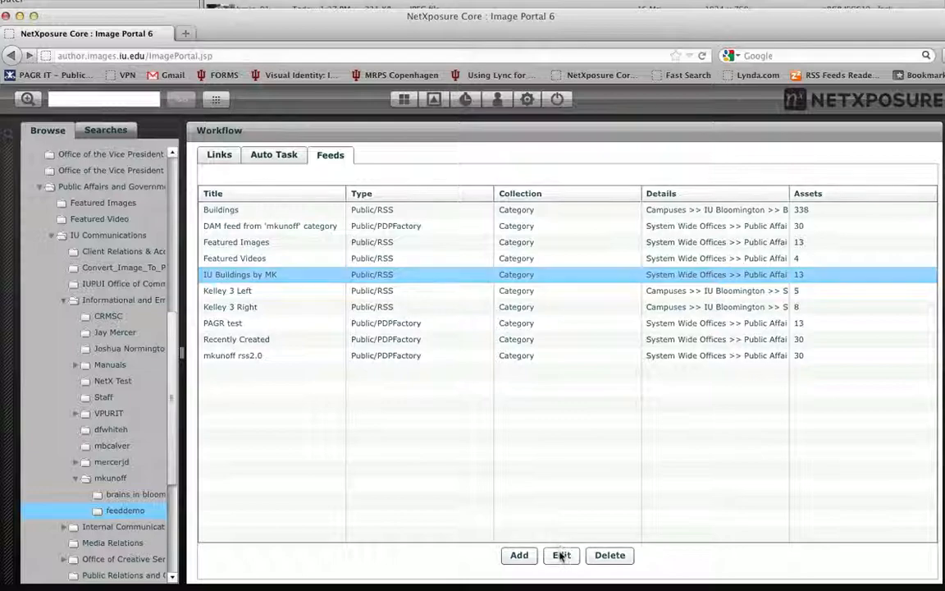
Reopen the "IU Buildings by MK" feed settings, copy the feed URL, and load it in a new browser tab.
left_click(561, 555)
left_click_drag(703, 466, 472, 466)
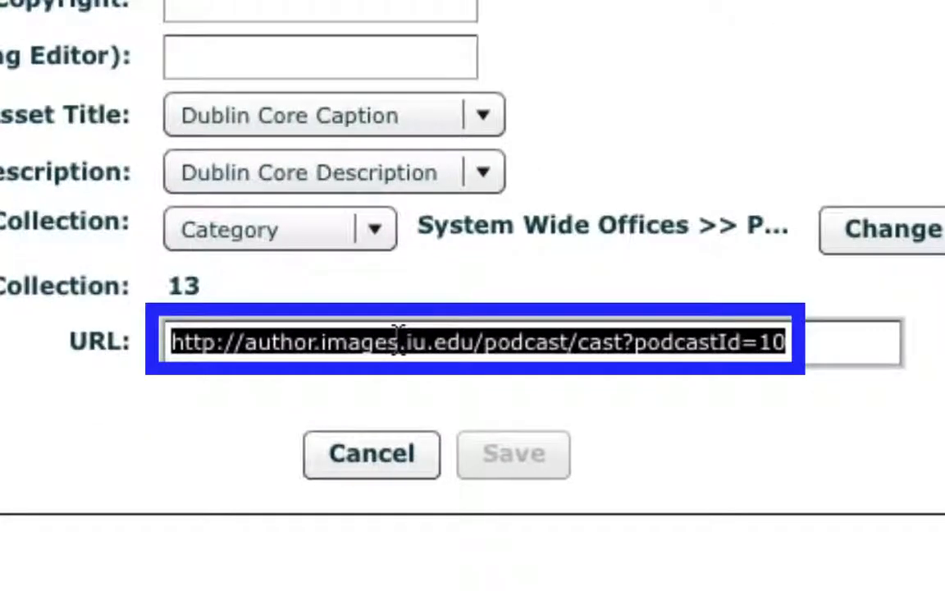
right_click(398, 338)
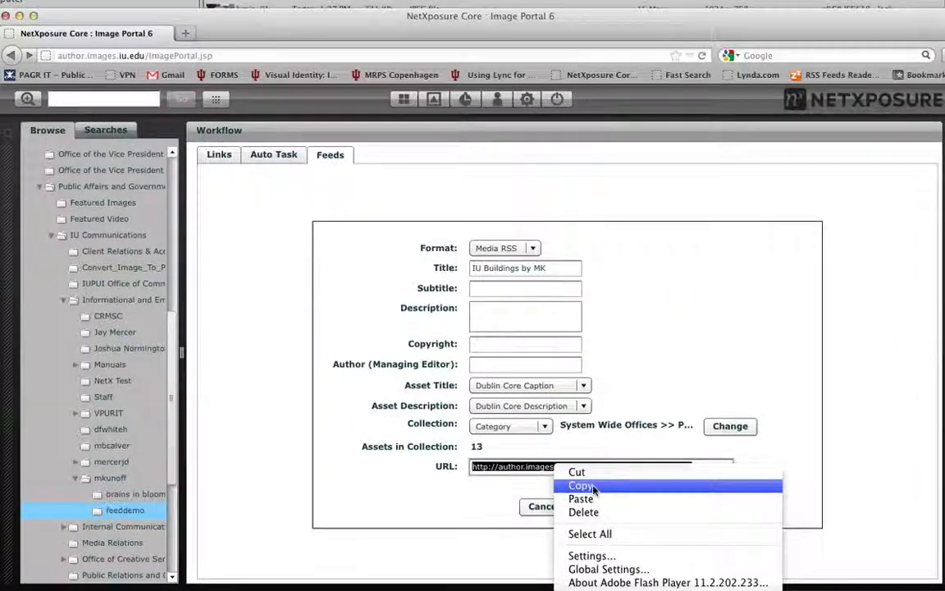
left_click(456, 390)
left_click(187, 34)
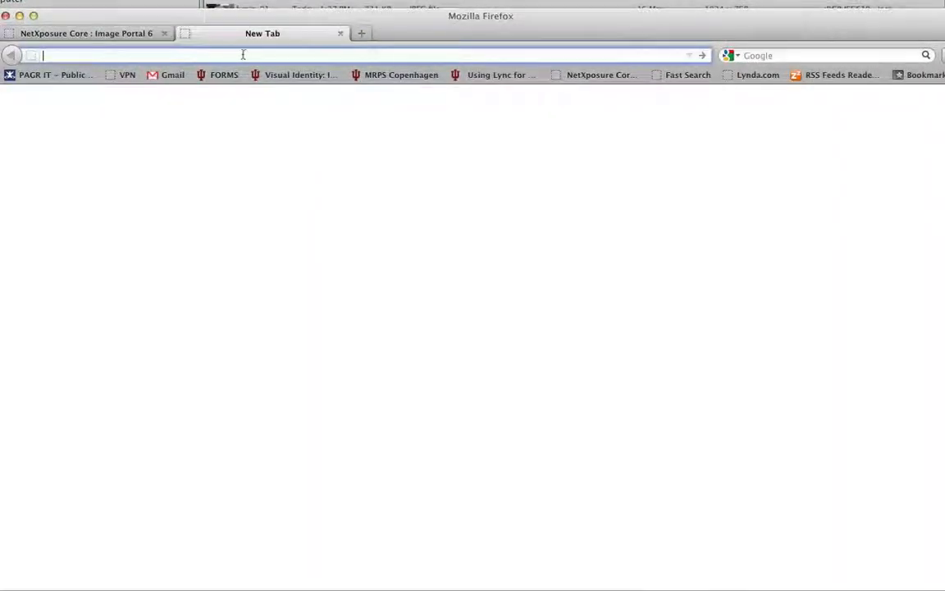
key("super+v")
key("Return")
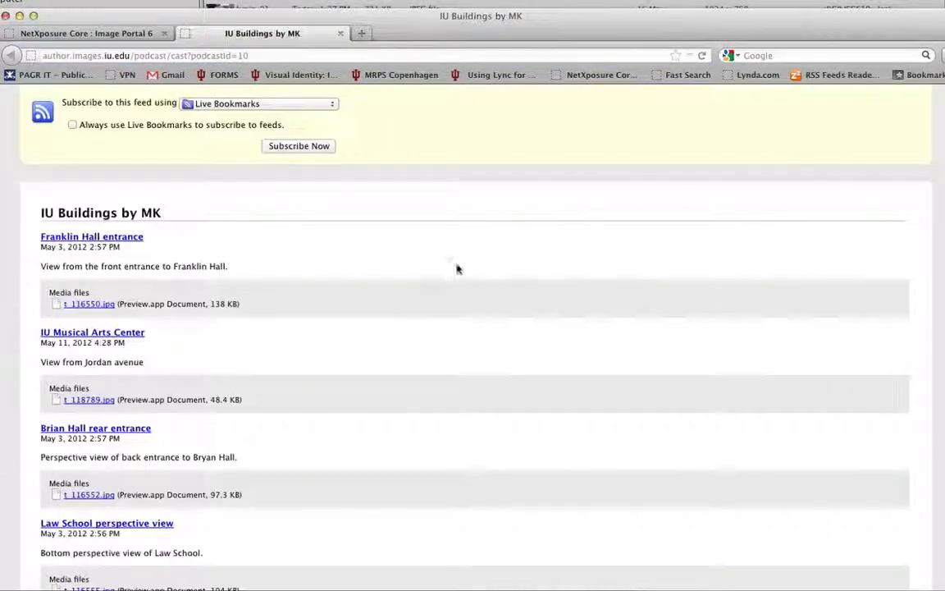
Examine the titles, descriptions and media files in the feed's entries, and view the feed's page source.
scroll(513, 251, "down", 2)
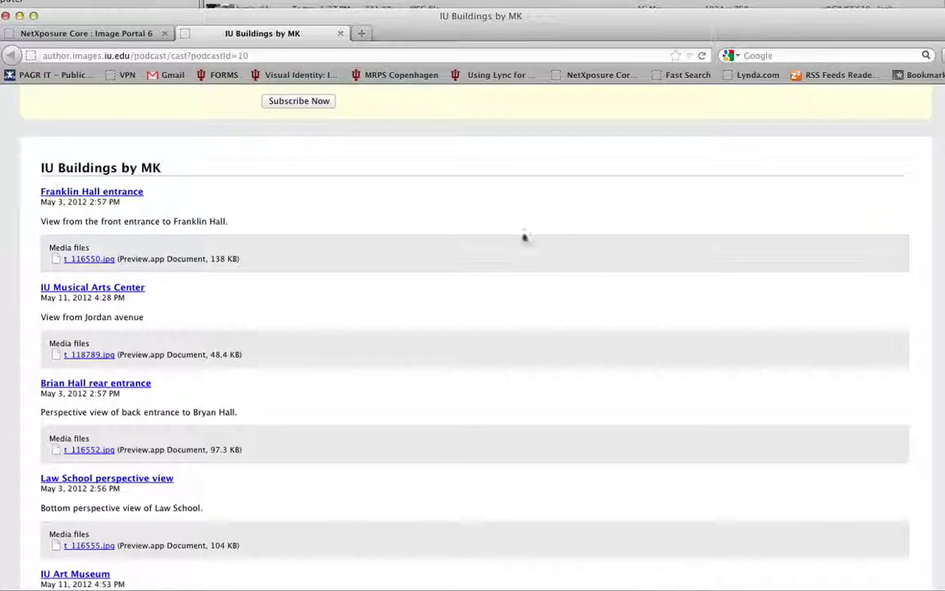
scroll(451, 279, "down", 4)
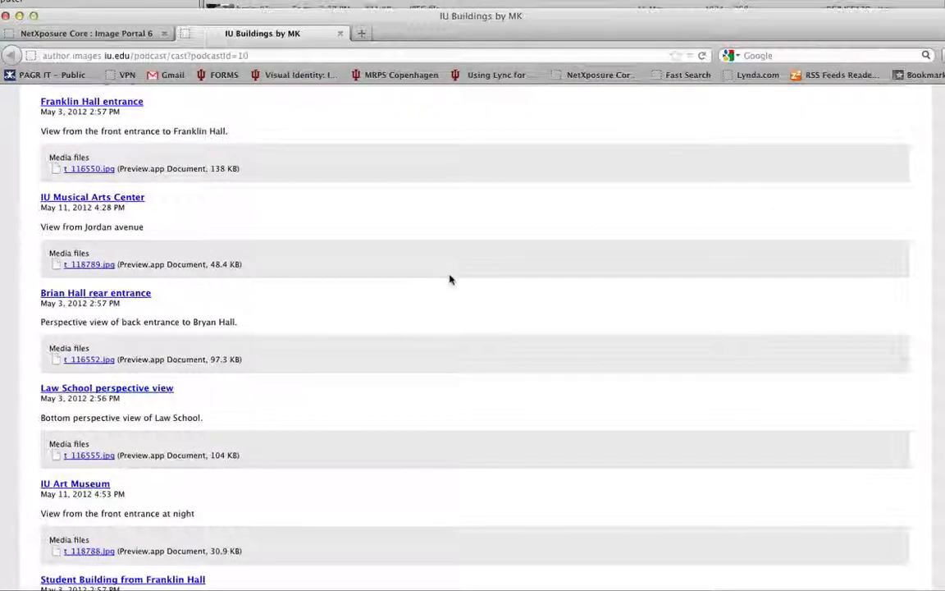
scroll(450, 280, "down", 7)
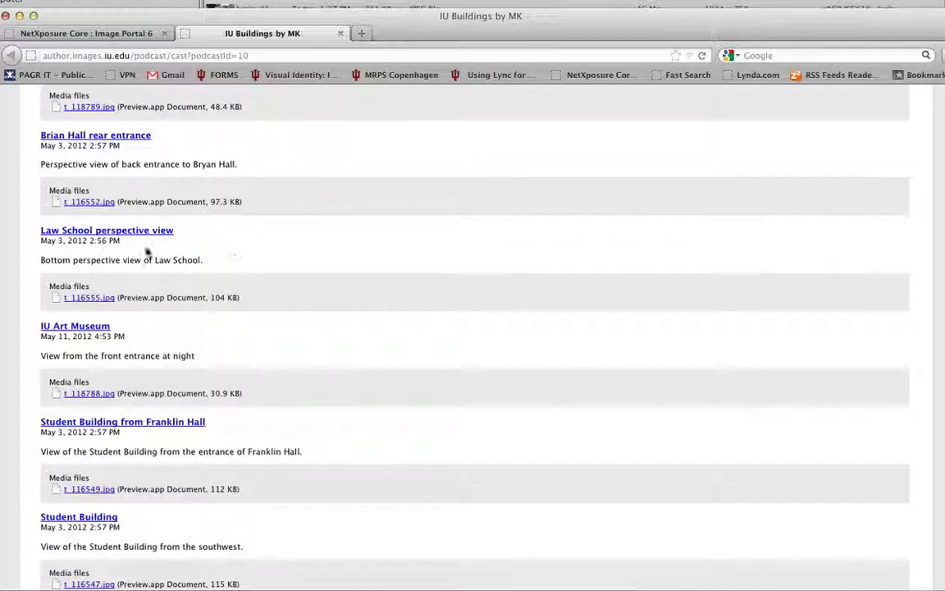
right_click(381, 237)
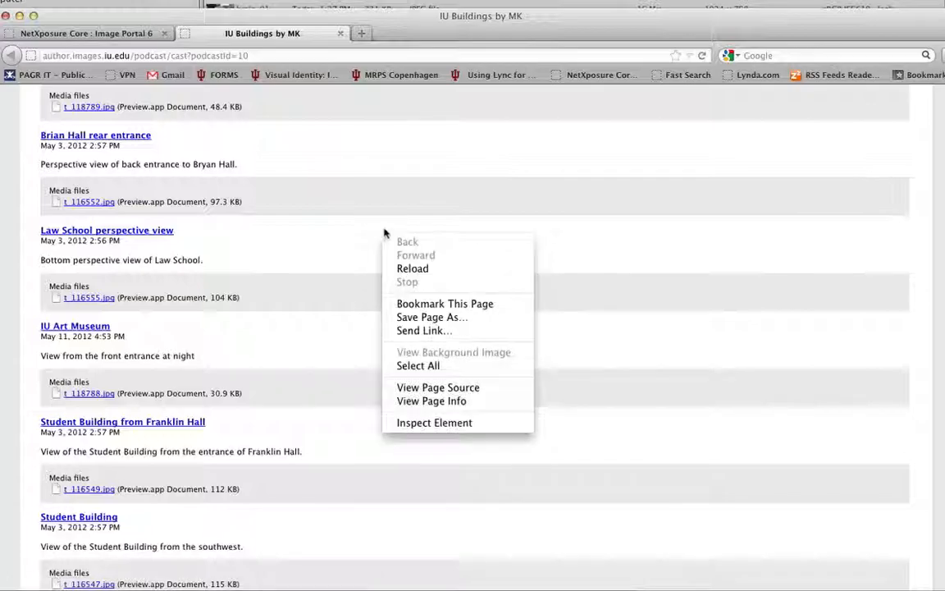
left_click(420, 386)
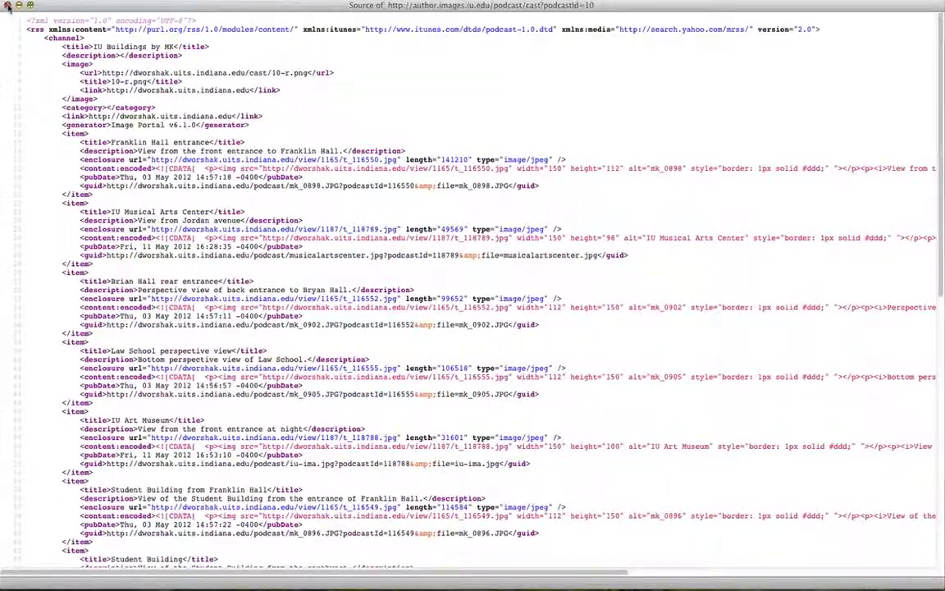
Close the feed's page source, switch to Content Manager, and play a preview of the "IU campus wide example 1680x1050 YELLOW crawl" template.
left_click(7, 6)
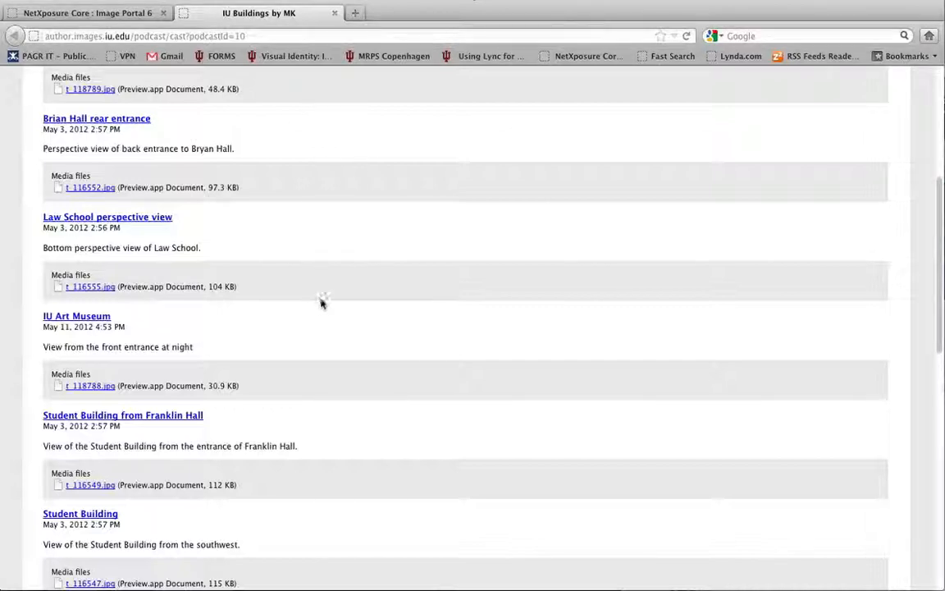
scroll(324, 304, "up", 7)
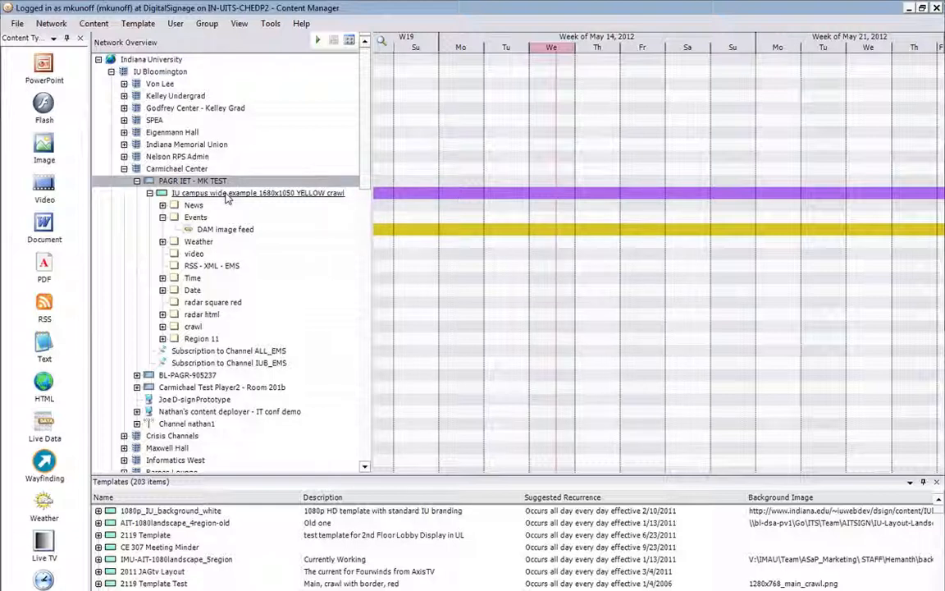
left_click(217, 231)
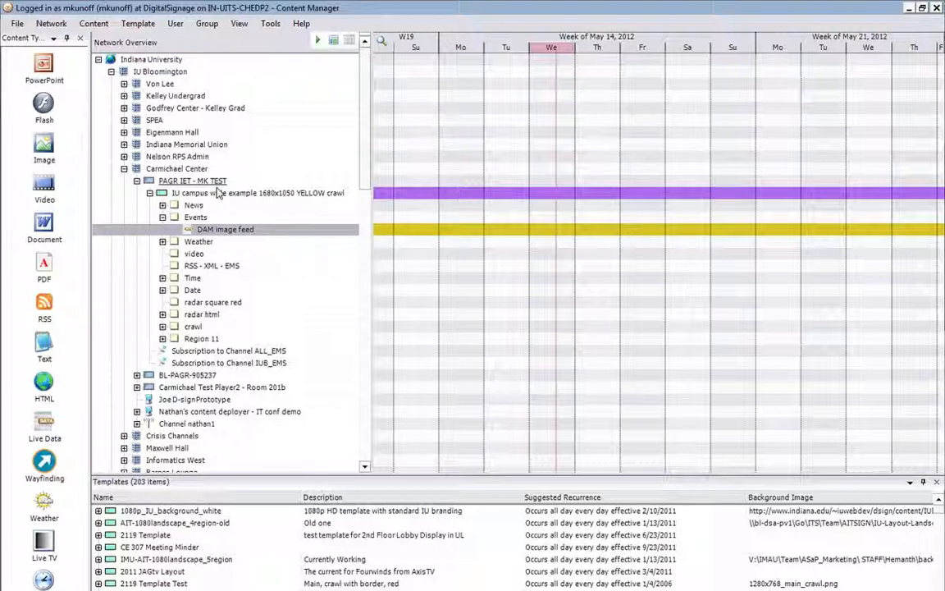
left_click(219, 194)
left_click(317, 40)
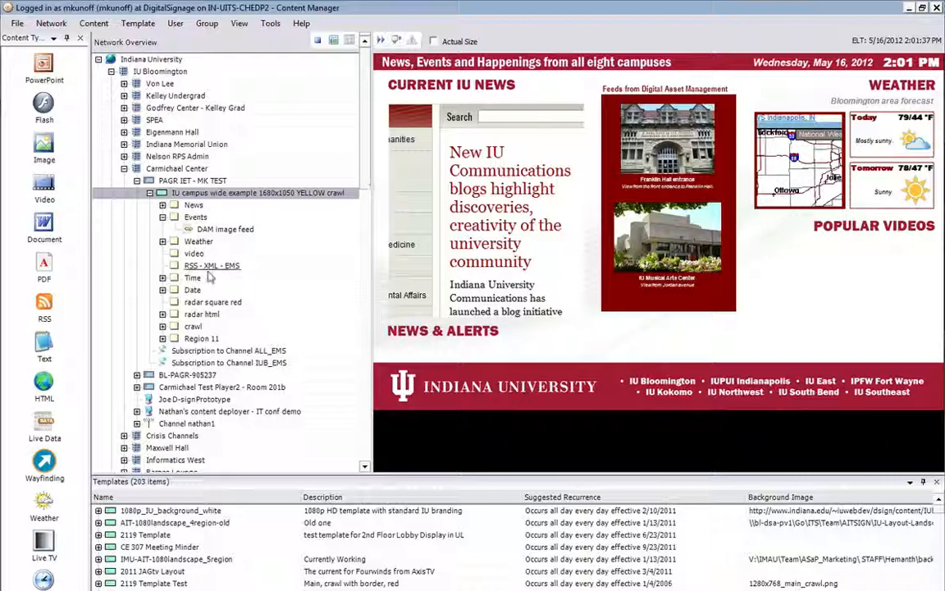
Review the dynamic URL in the DAM image feed's source content properties, and open the feed's layout for editing.
left_click(224, 230)
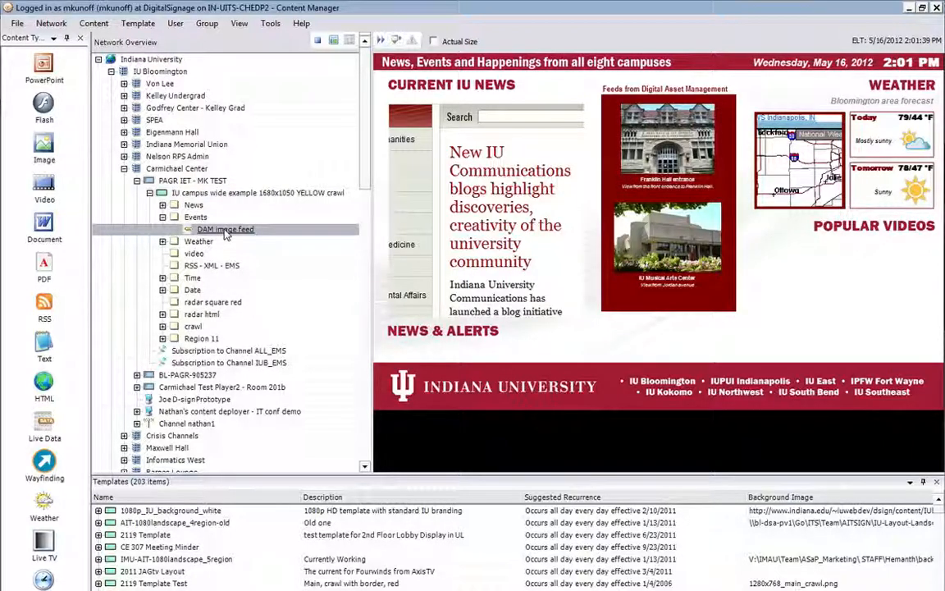
right_click(226, 234)
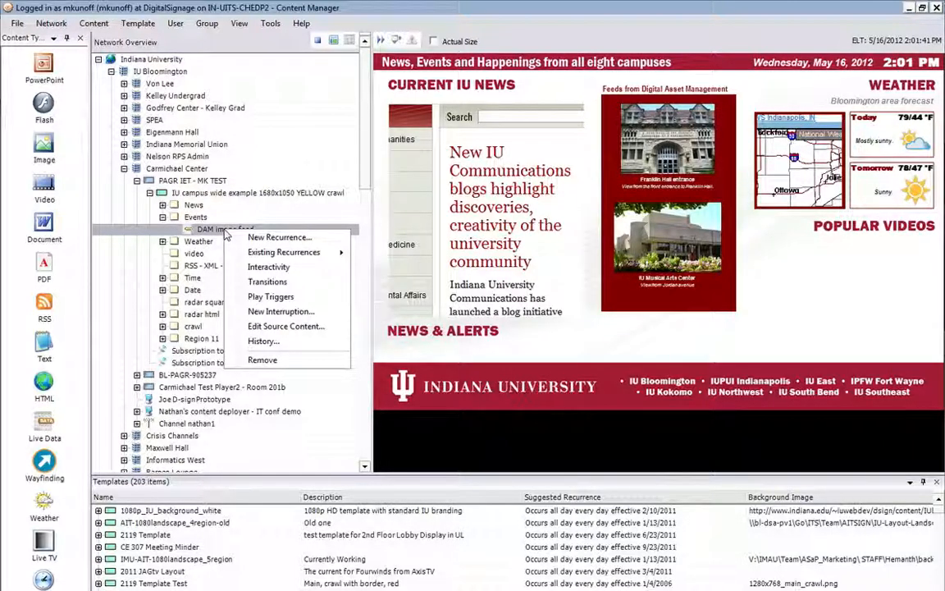
left_click(263, 329)
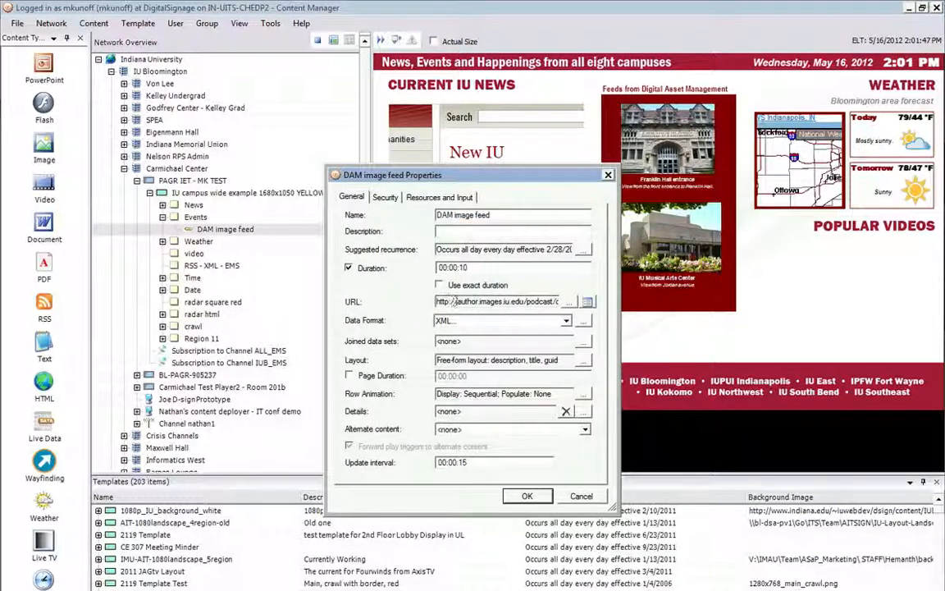
left_click(586, 302)
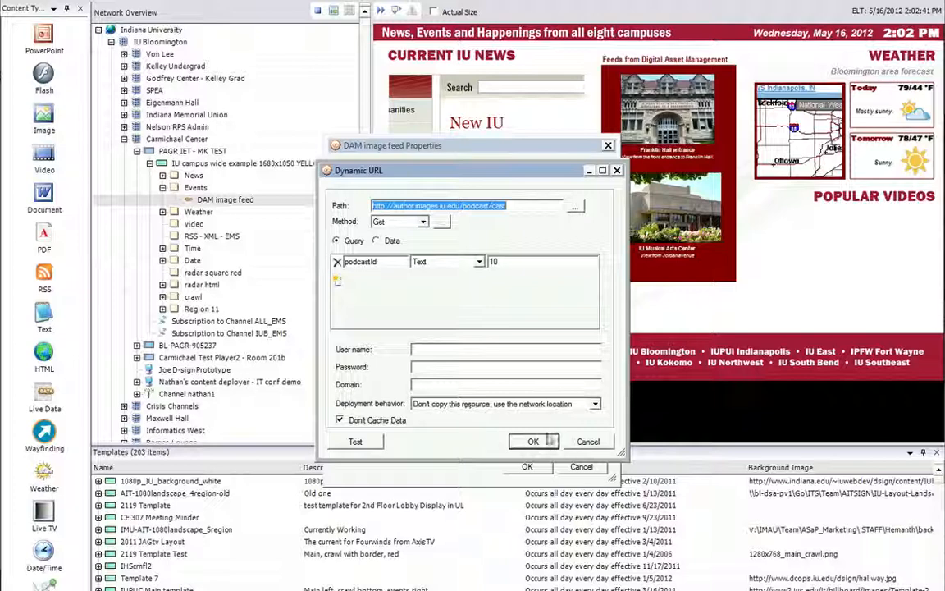
left_click(552, 443)
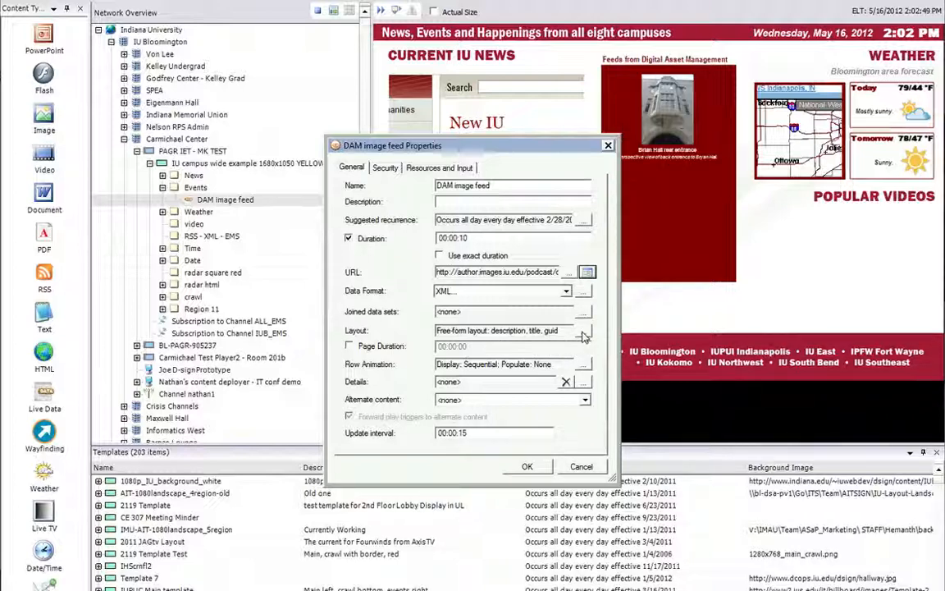
left_click(581, 331)
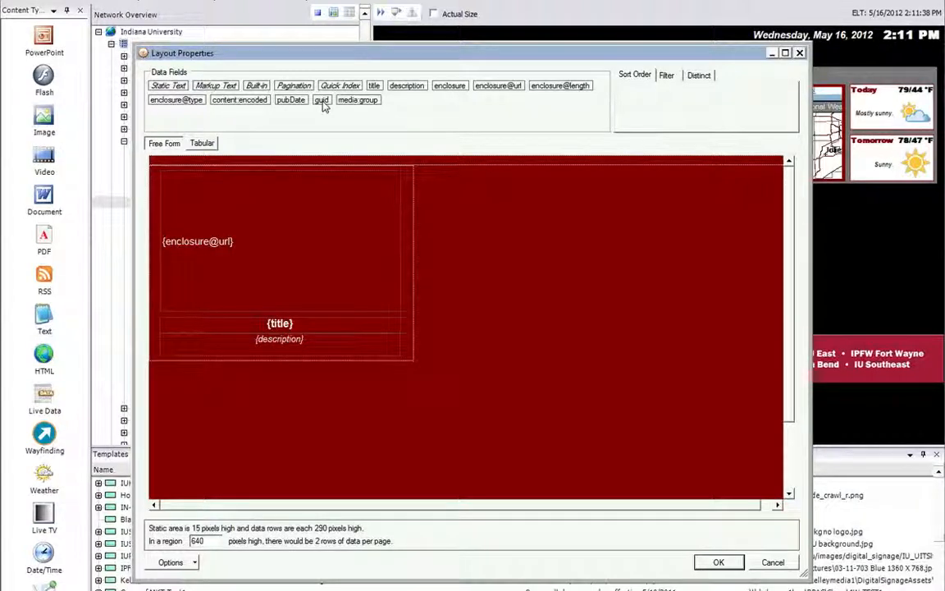
left_click(275, 202)
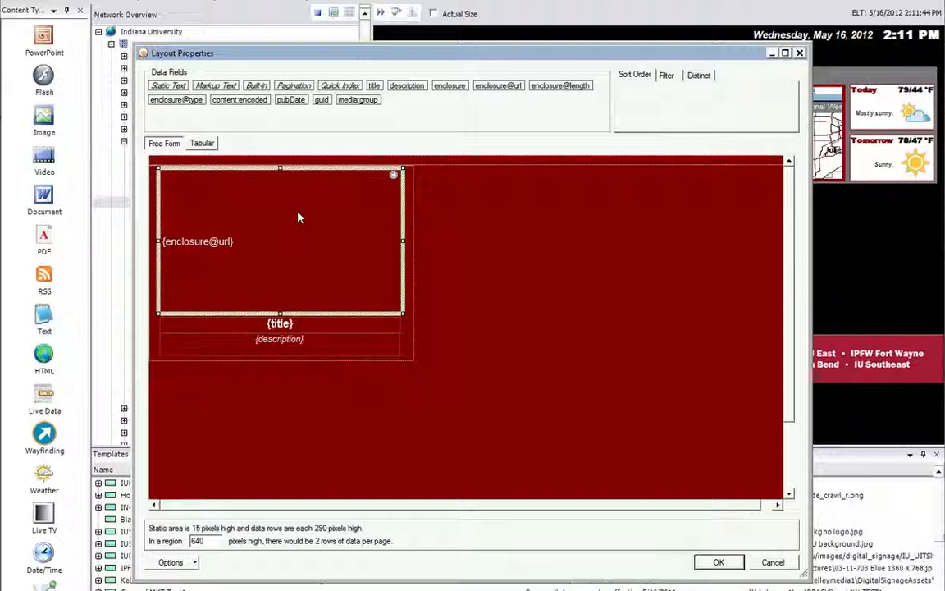
right_click(395, 177)
left_click(428, 179)
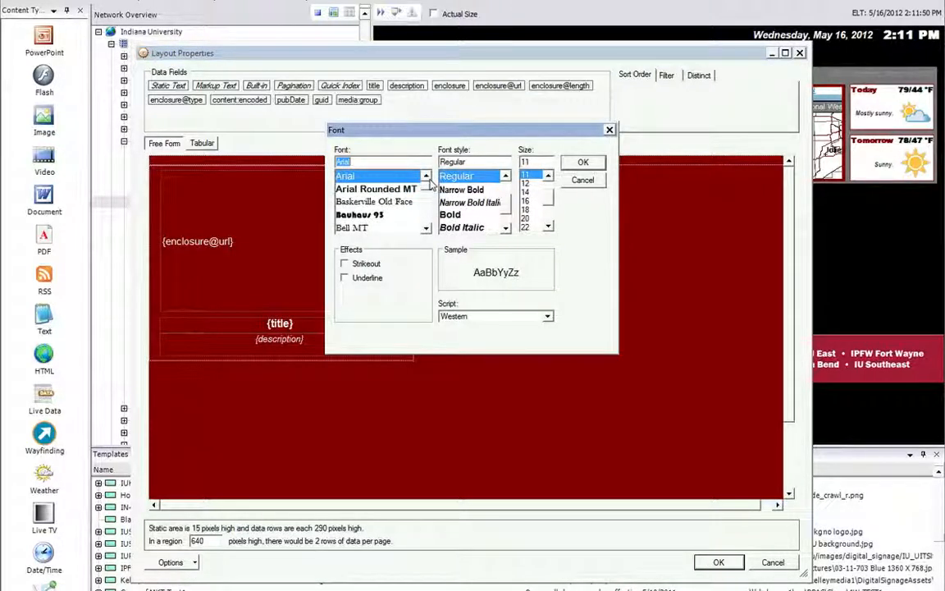
left_click(581, 181)
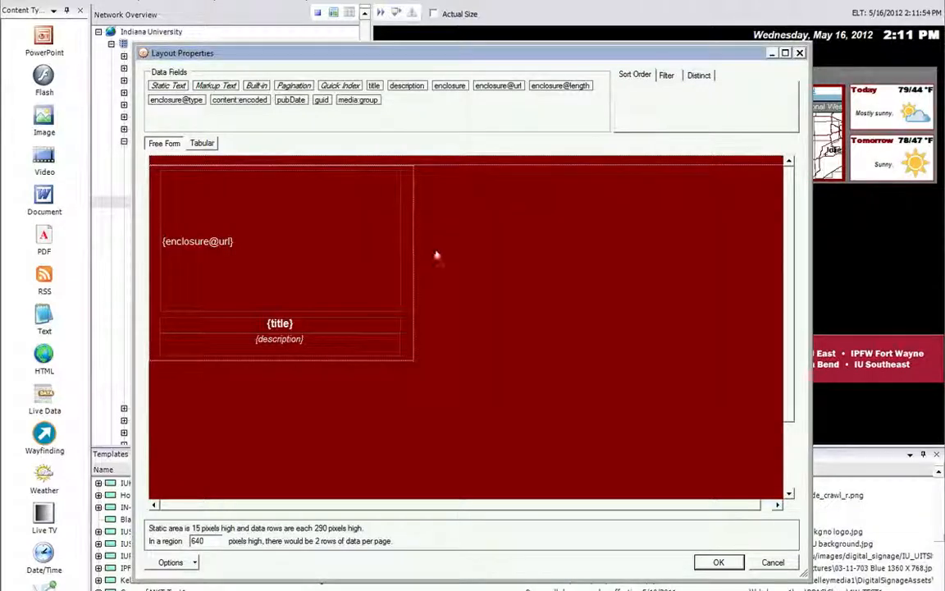
Format the enclosure@url field as an image path or URL that fills its container while maintaining aspect ratio.
right_click(394, 178)
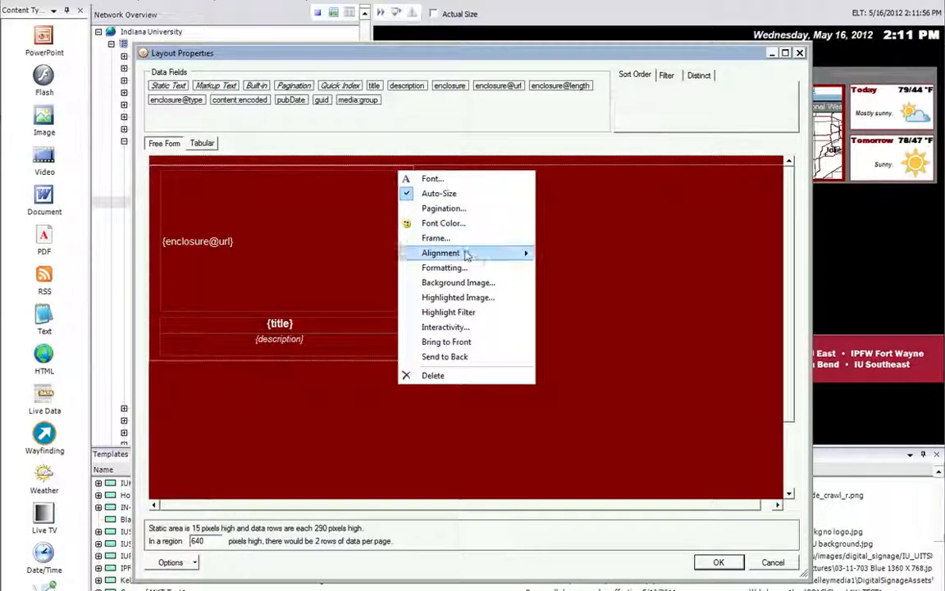
left_click(460, 269)
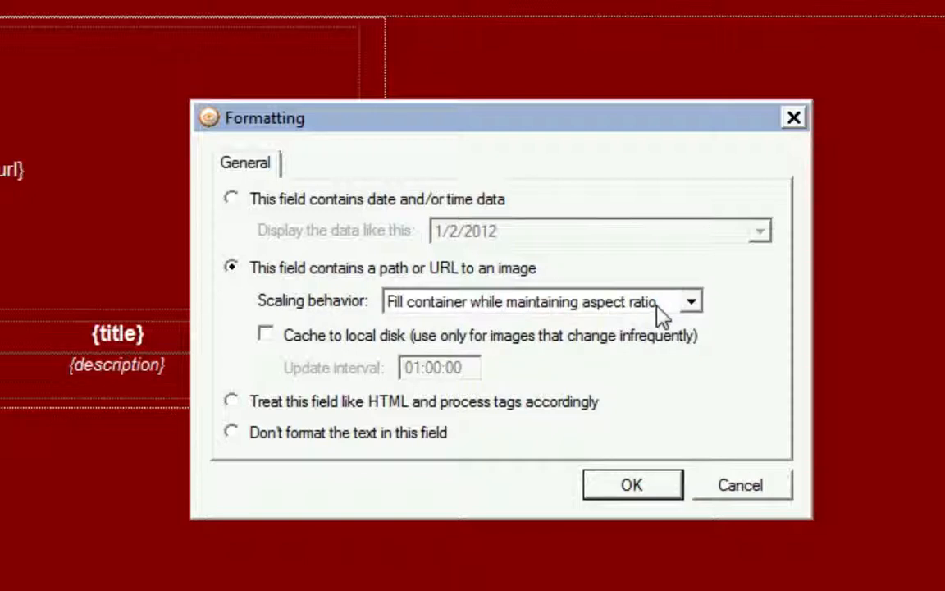
left_click(621, 488)
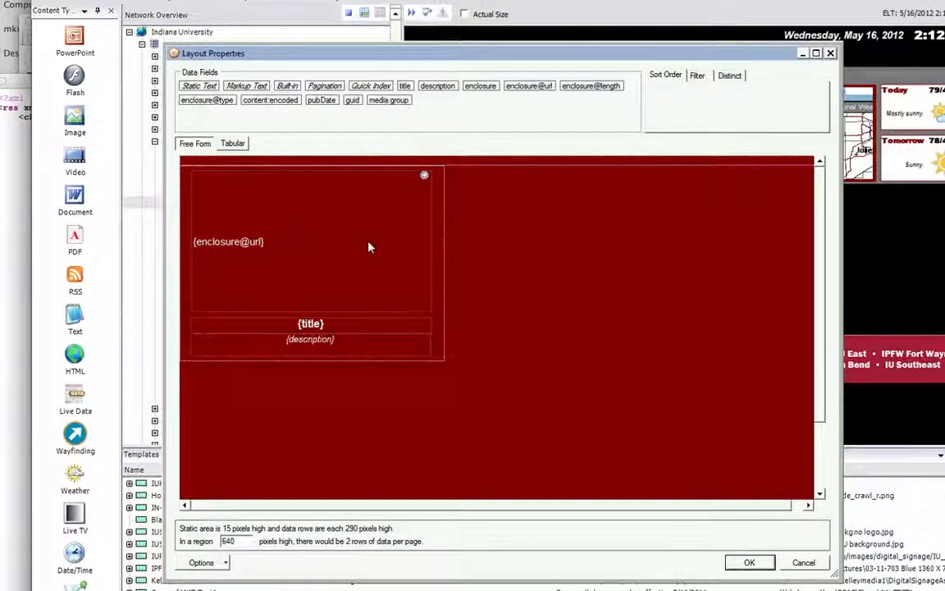
Align the enclosure@url field to the top center, and save the layout and the DAM image feed's properties.
left_click(317, 243)
right_click(423, 178)
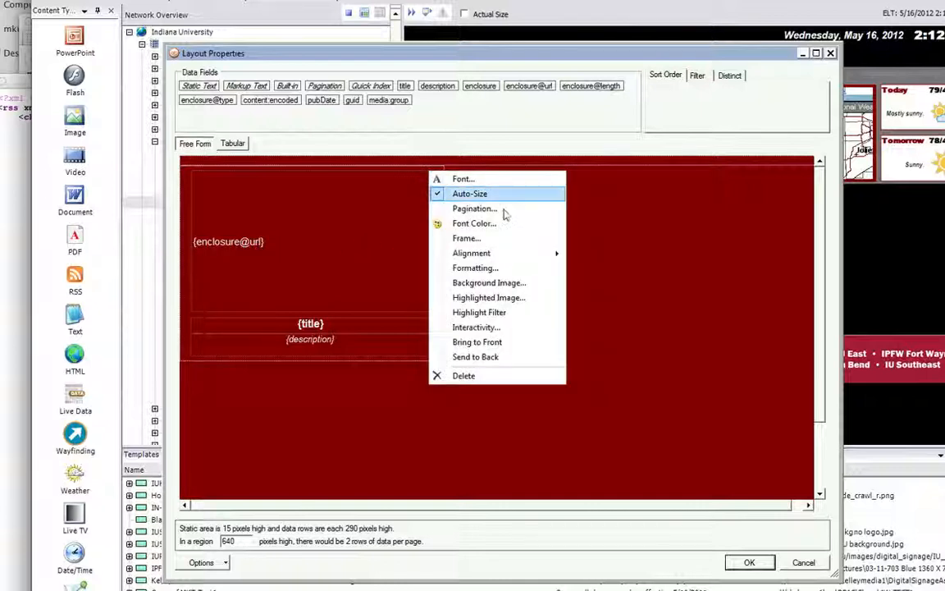
mouse_move(555, 252)
mouse_move(597, 254)
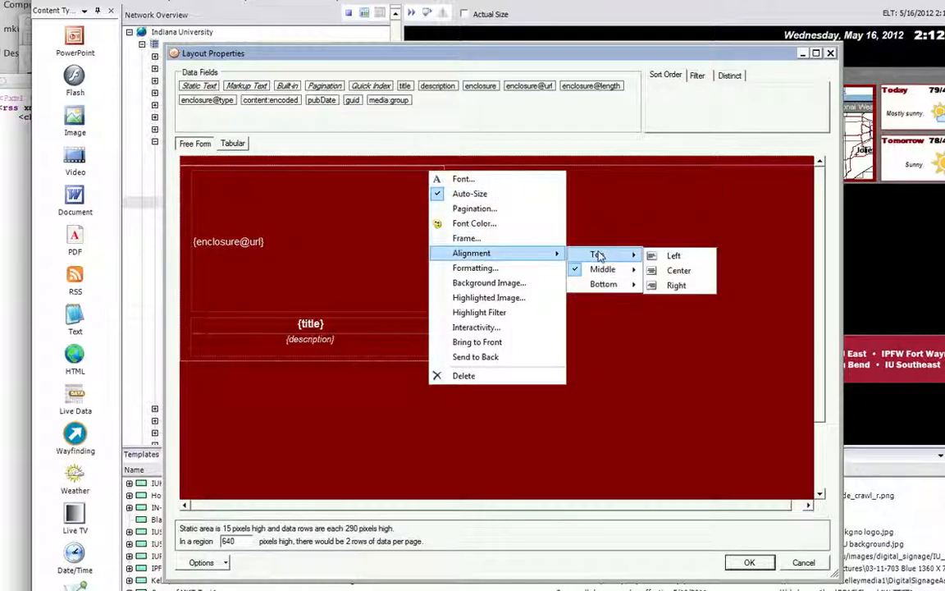
left_click(678, 271)
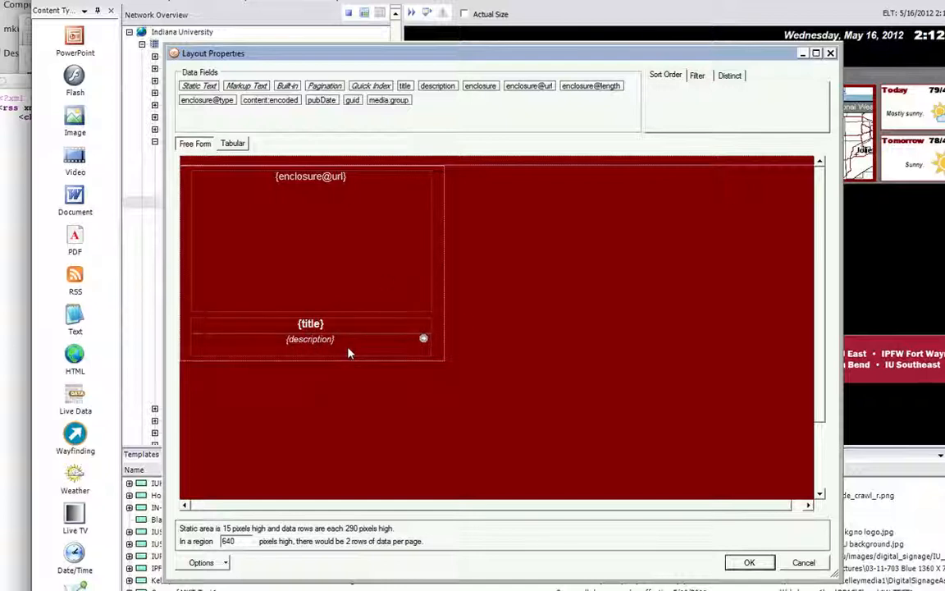
left_click(750, 564)
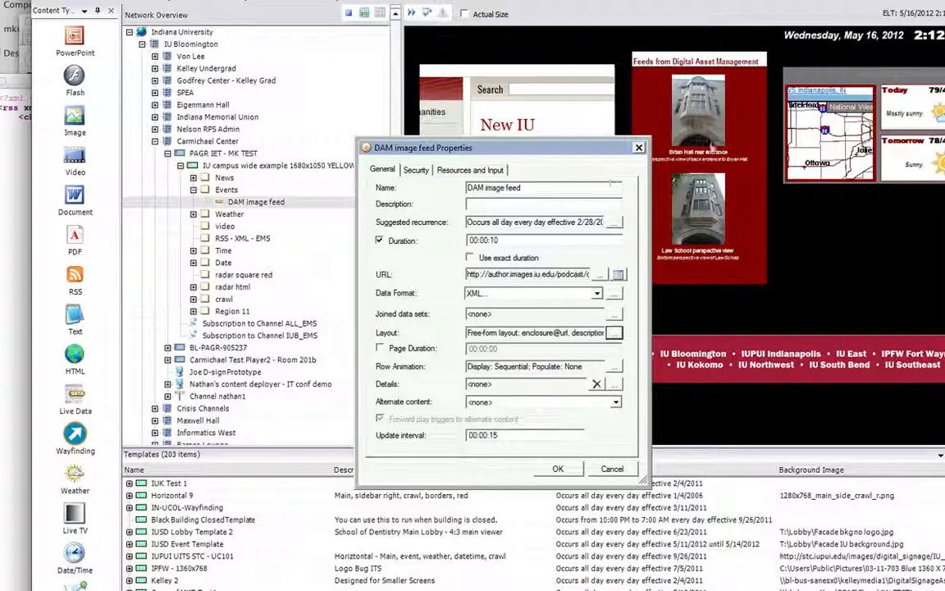
left_click(558, 468)
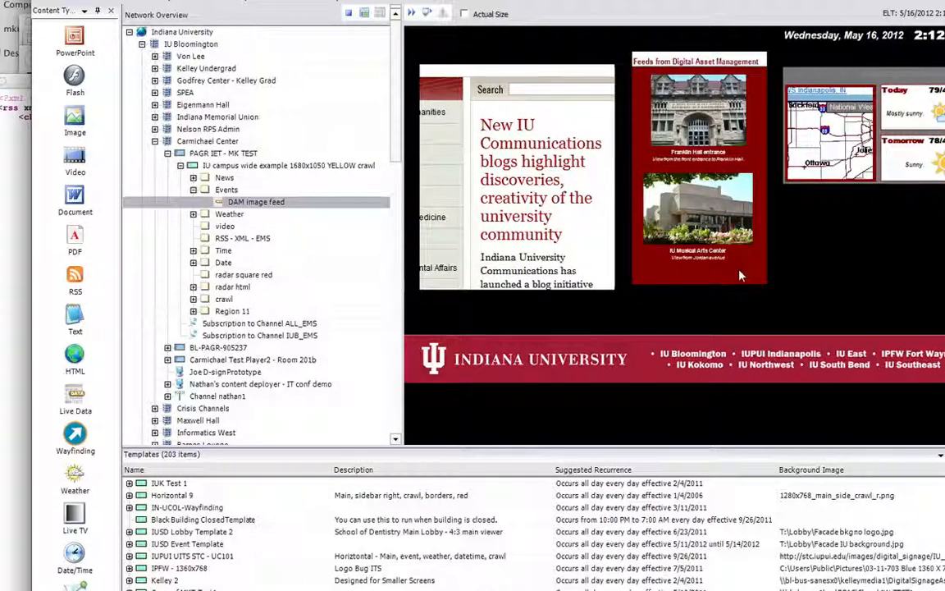
Reopen the DAM image feed's source content, and switch to the browser to return to NetXposure's list of feeds.
right_click(258, 205)
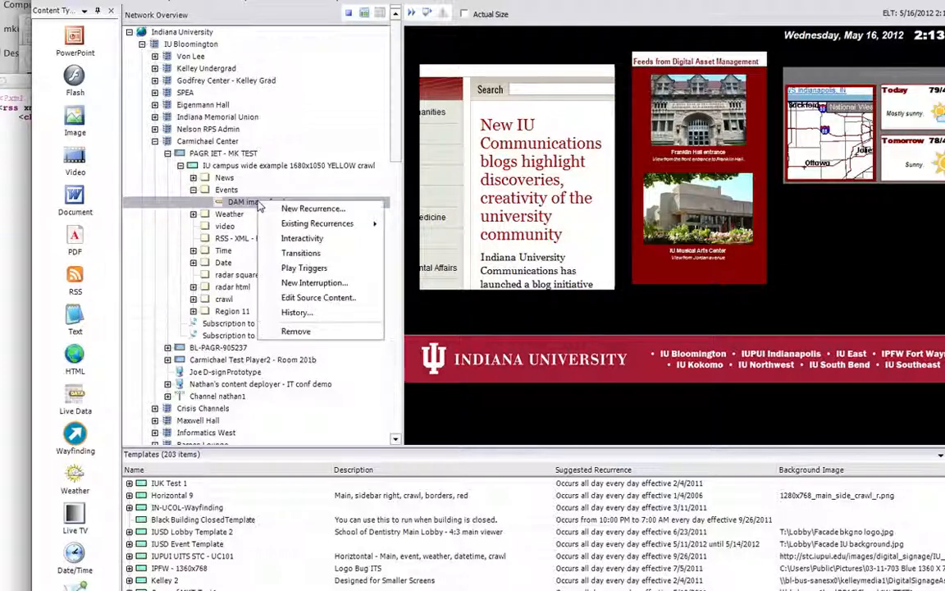
left_click(295, 297)
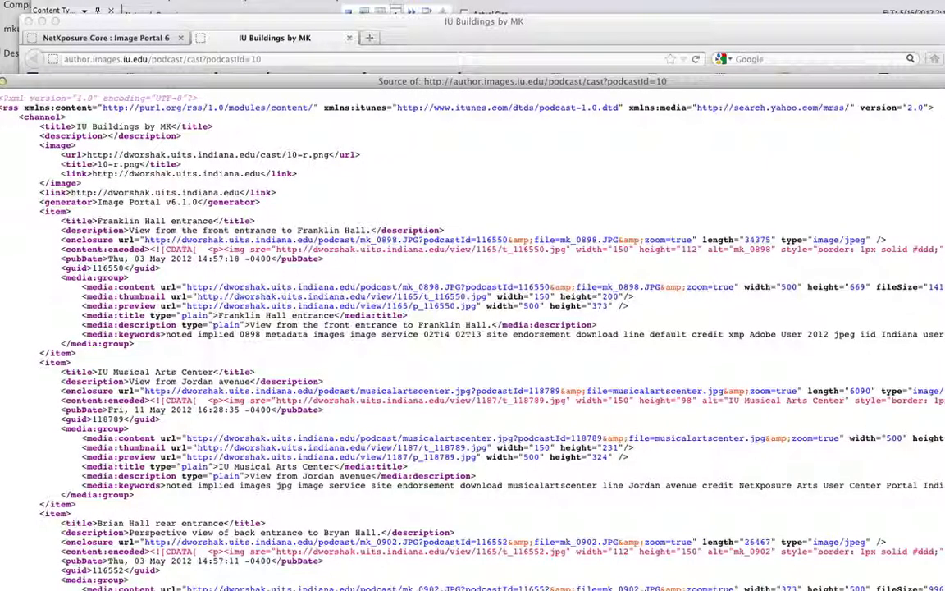
left_click(3, 81)
left_click(75, 38)
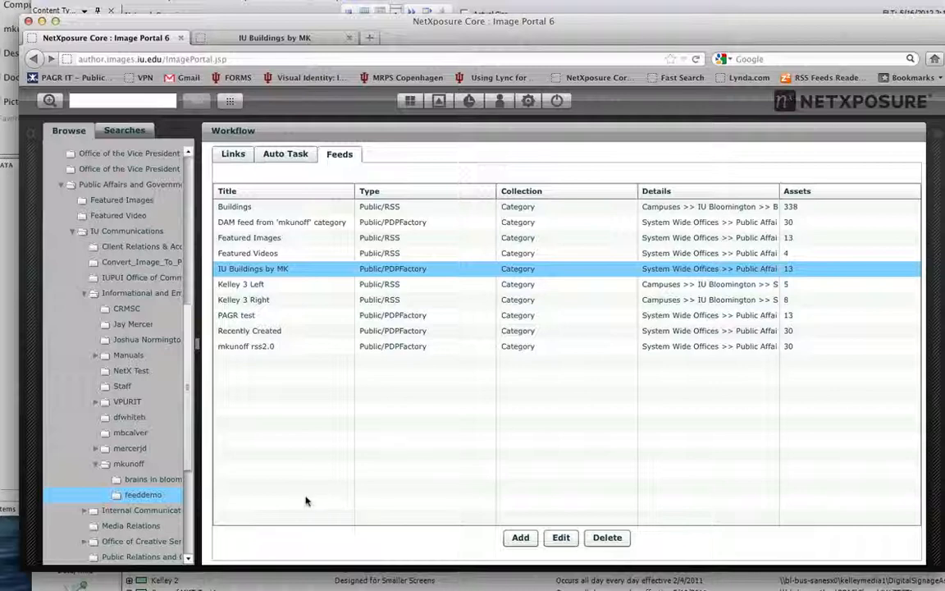
Add a new feed in Media RSS format with the title "Brains mk".
left_click(520, 537)
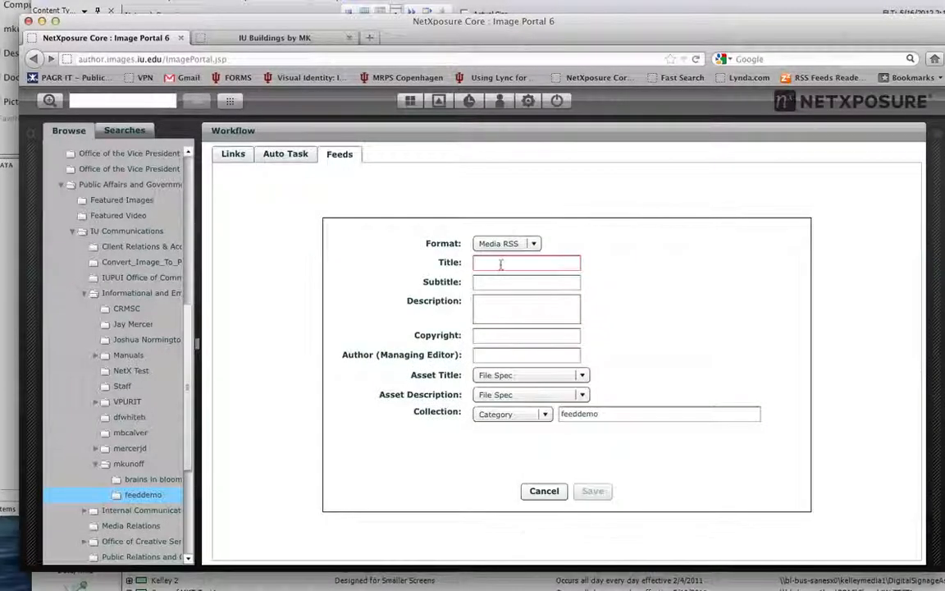
left_click(533, 242)
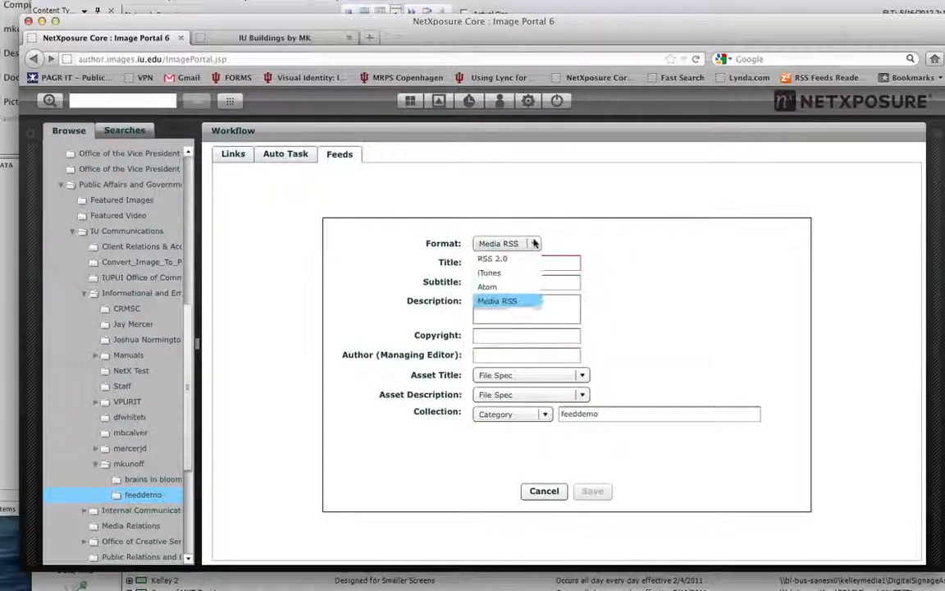
left_click(503, 302)
left_click(520, 261)
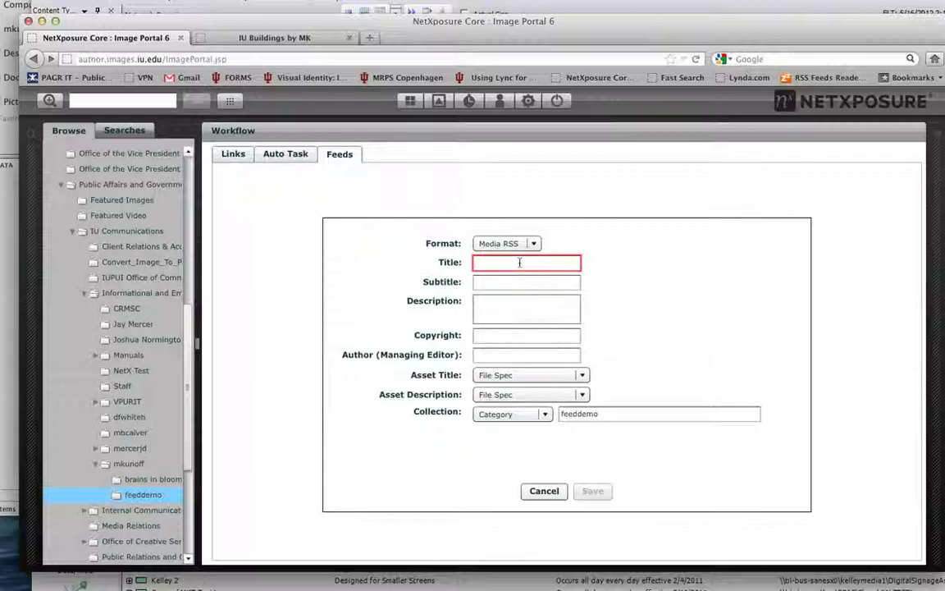
type("BRains mk")
Use Dublin Core Caption as the new feed's asset title and Dublin Core Description as its asset description.
left_click(543, 377)
scroll(596, 426, "down", 2)
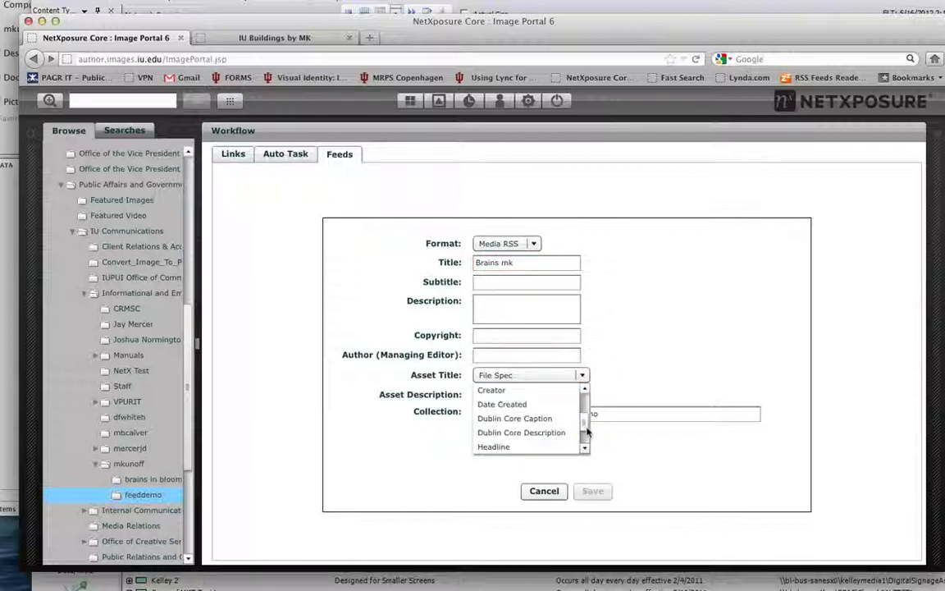
left_click(522, 419)
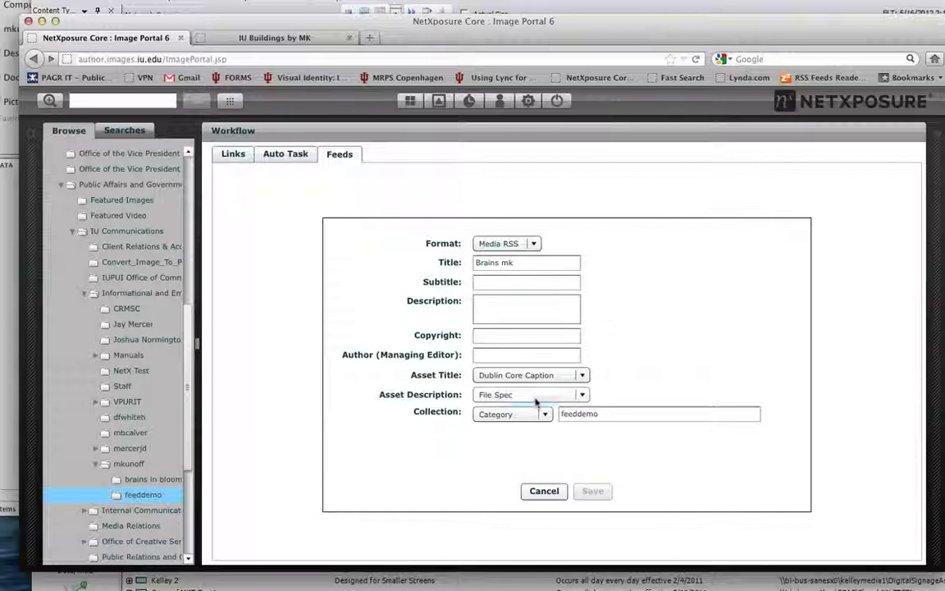
left_click(533, 395)
scroll(585, 449, "down", 2)
left_click(542, 451)
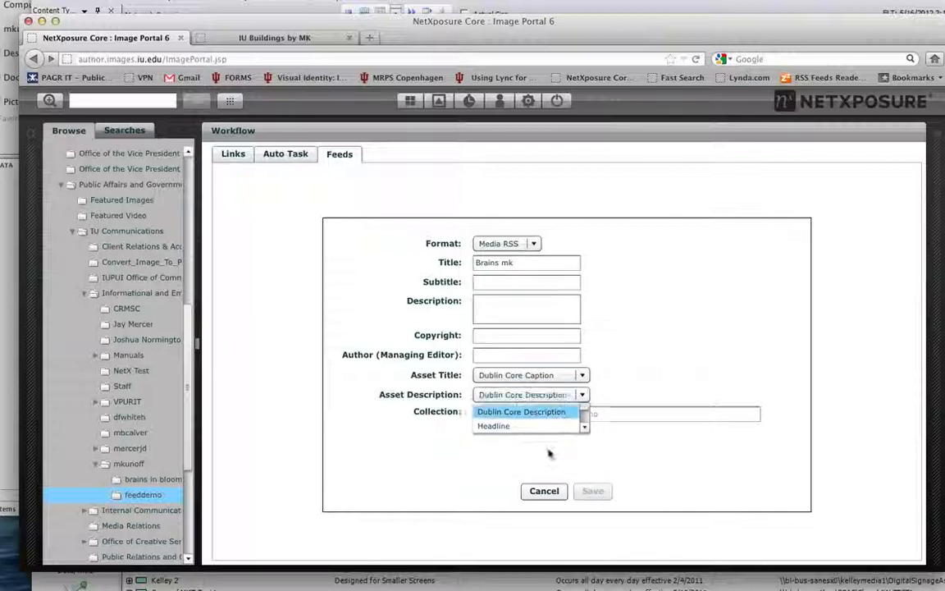
Assign the "brains in bloomington" category as the new feed's collection and save the feed.
left_click_drag(607, 413, 539, 413)
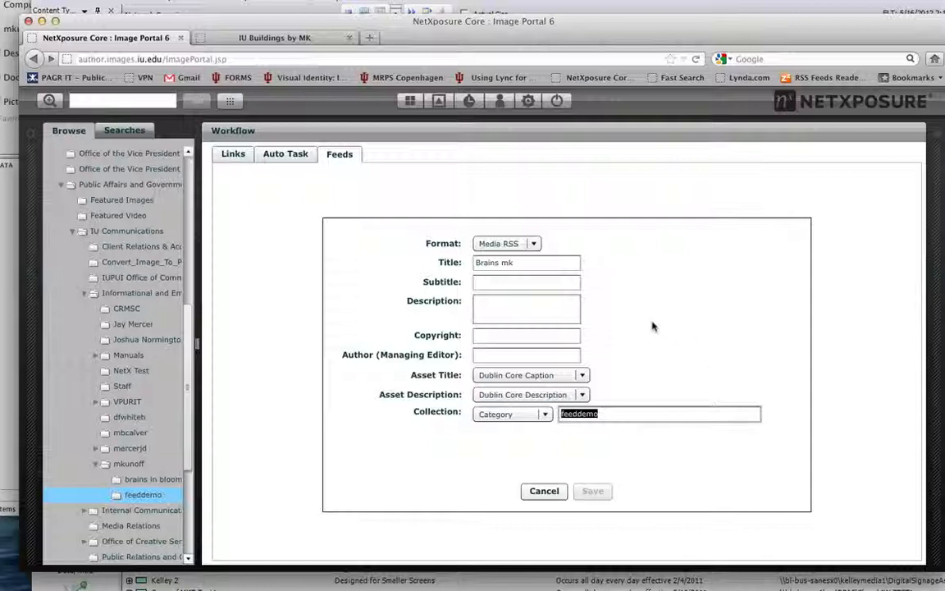
type("brains")
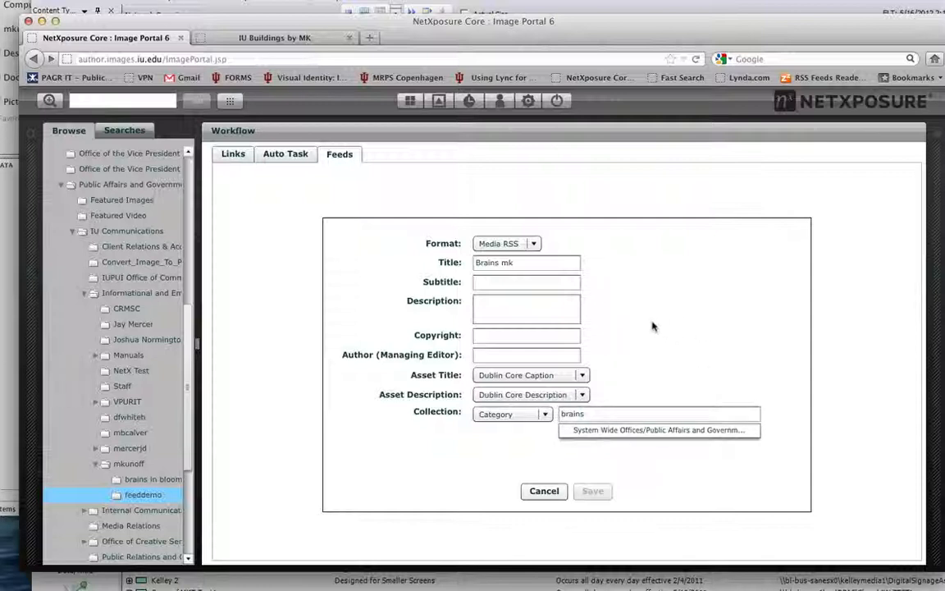
left_click(669, 431)
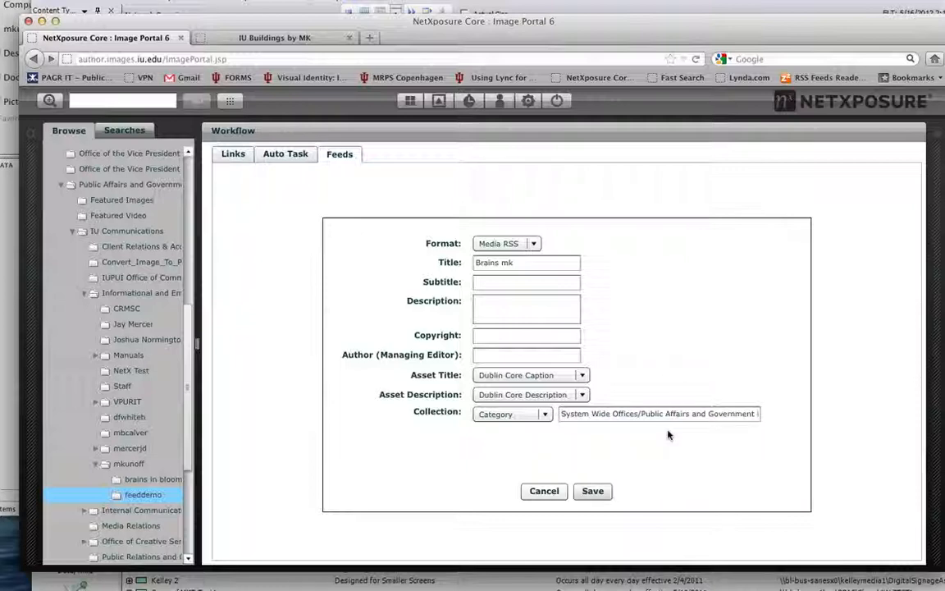
left_click(593, 491)
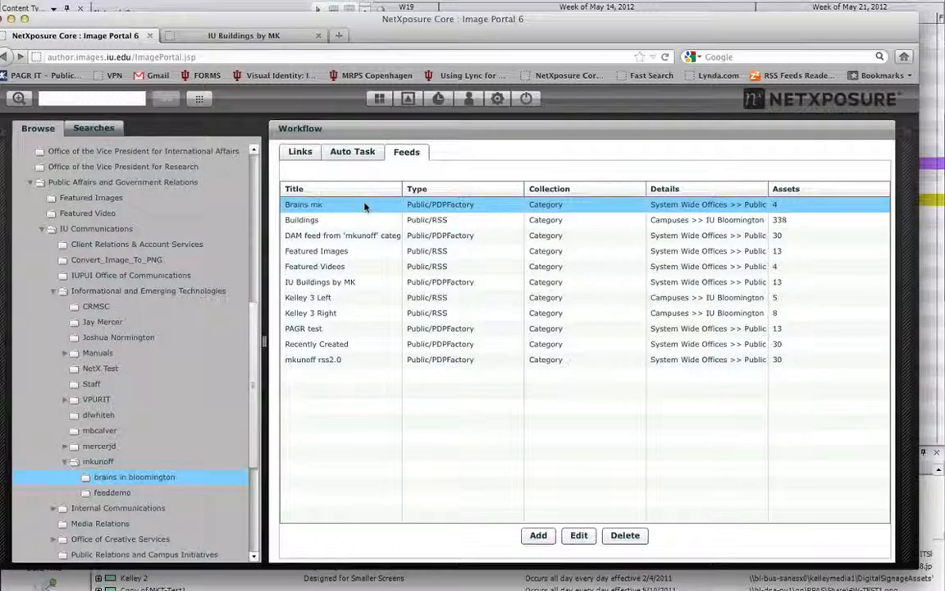
Open the "Brains mk" feed's settings, copy its feed URL, and switch back to Content Manager.
left_click(578, 535)
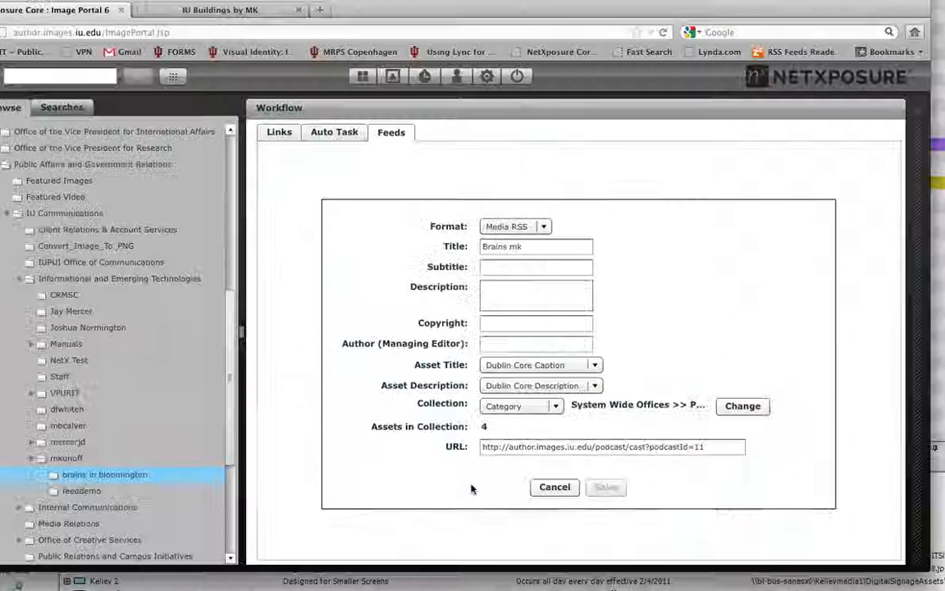
triple_click(441, 353)
right_click(442, 353)
left_click(613, 466)
left_click(497, 8)
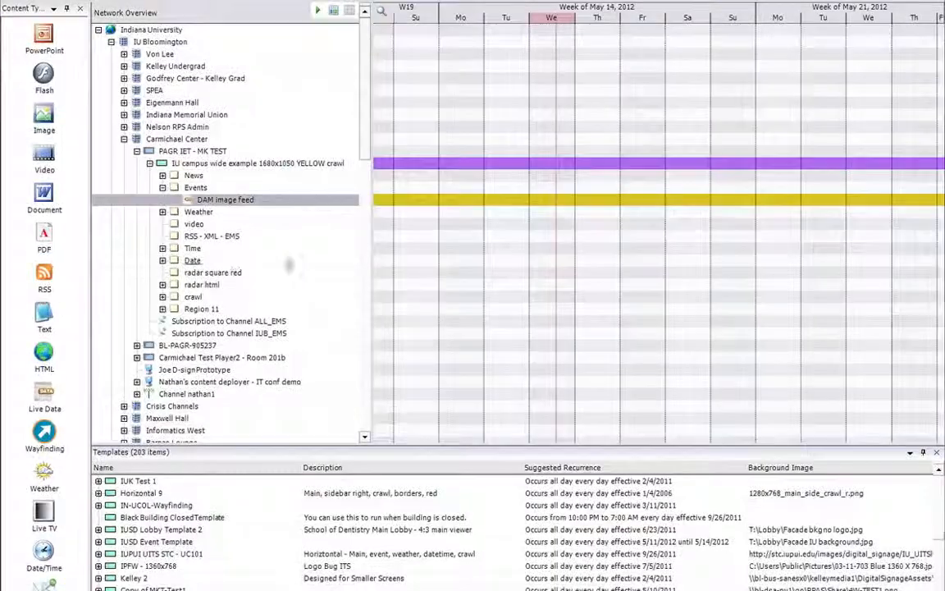
right_click(236, 201)
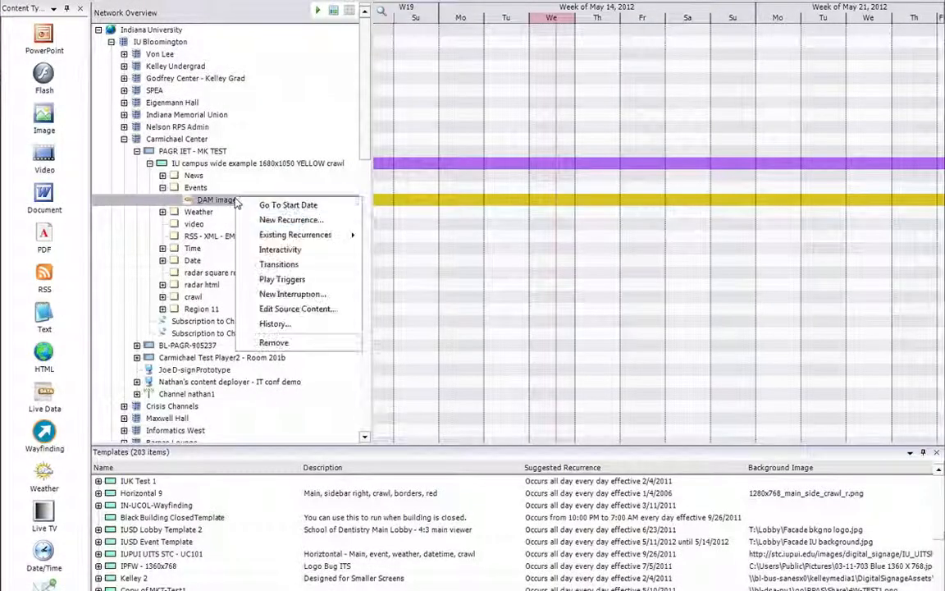
left_click(279, 309)
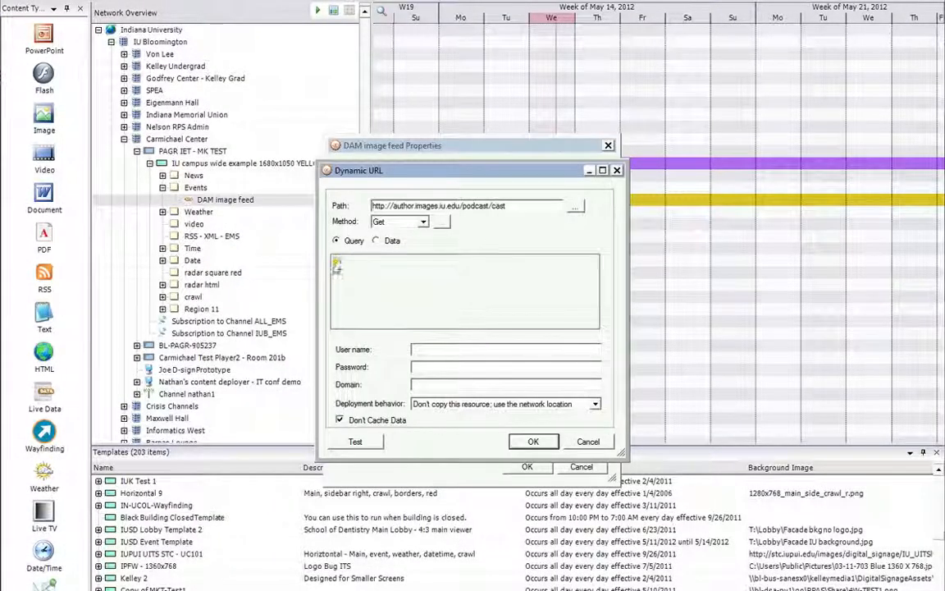
double_click(522, 206)
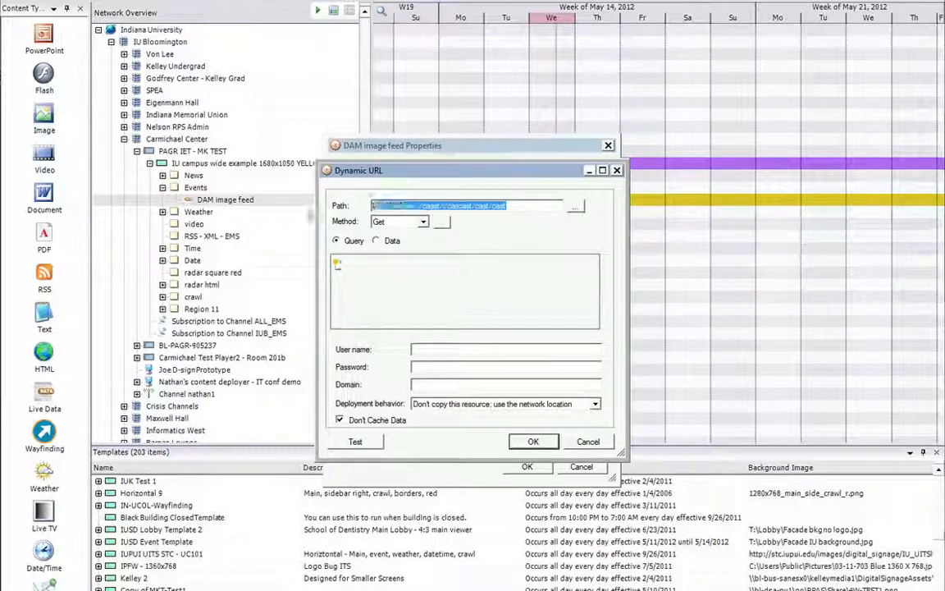
key("ctrl+v")
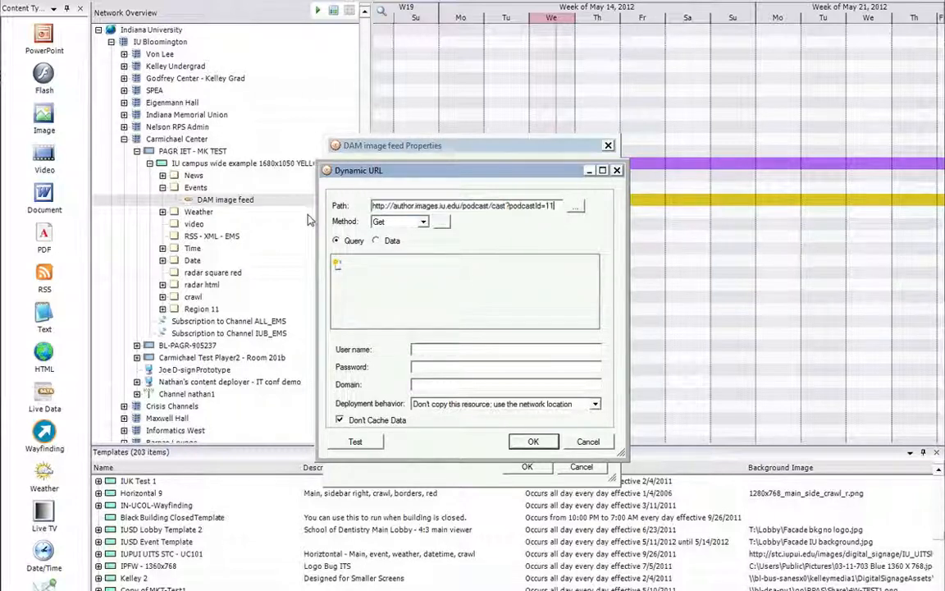
left_click(533, 441)
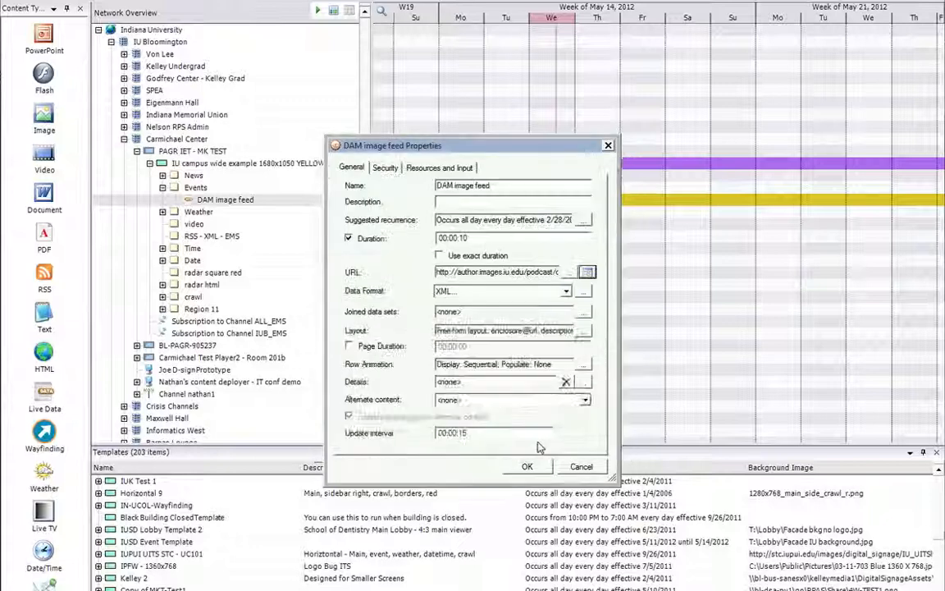
left_click(526, 466)
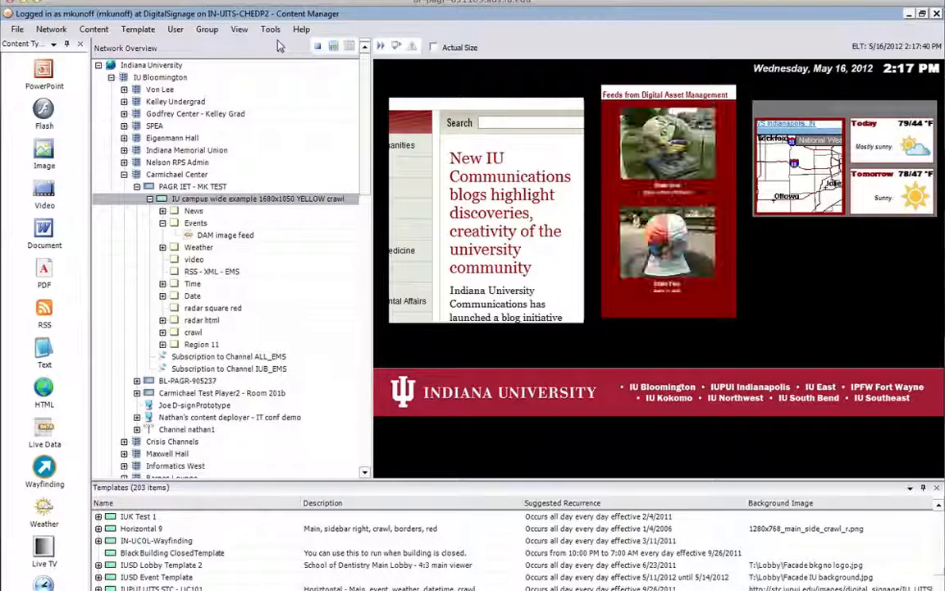